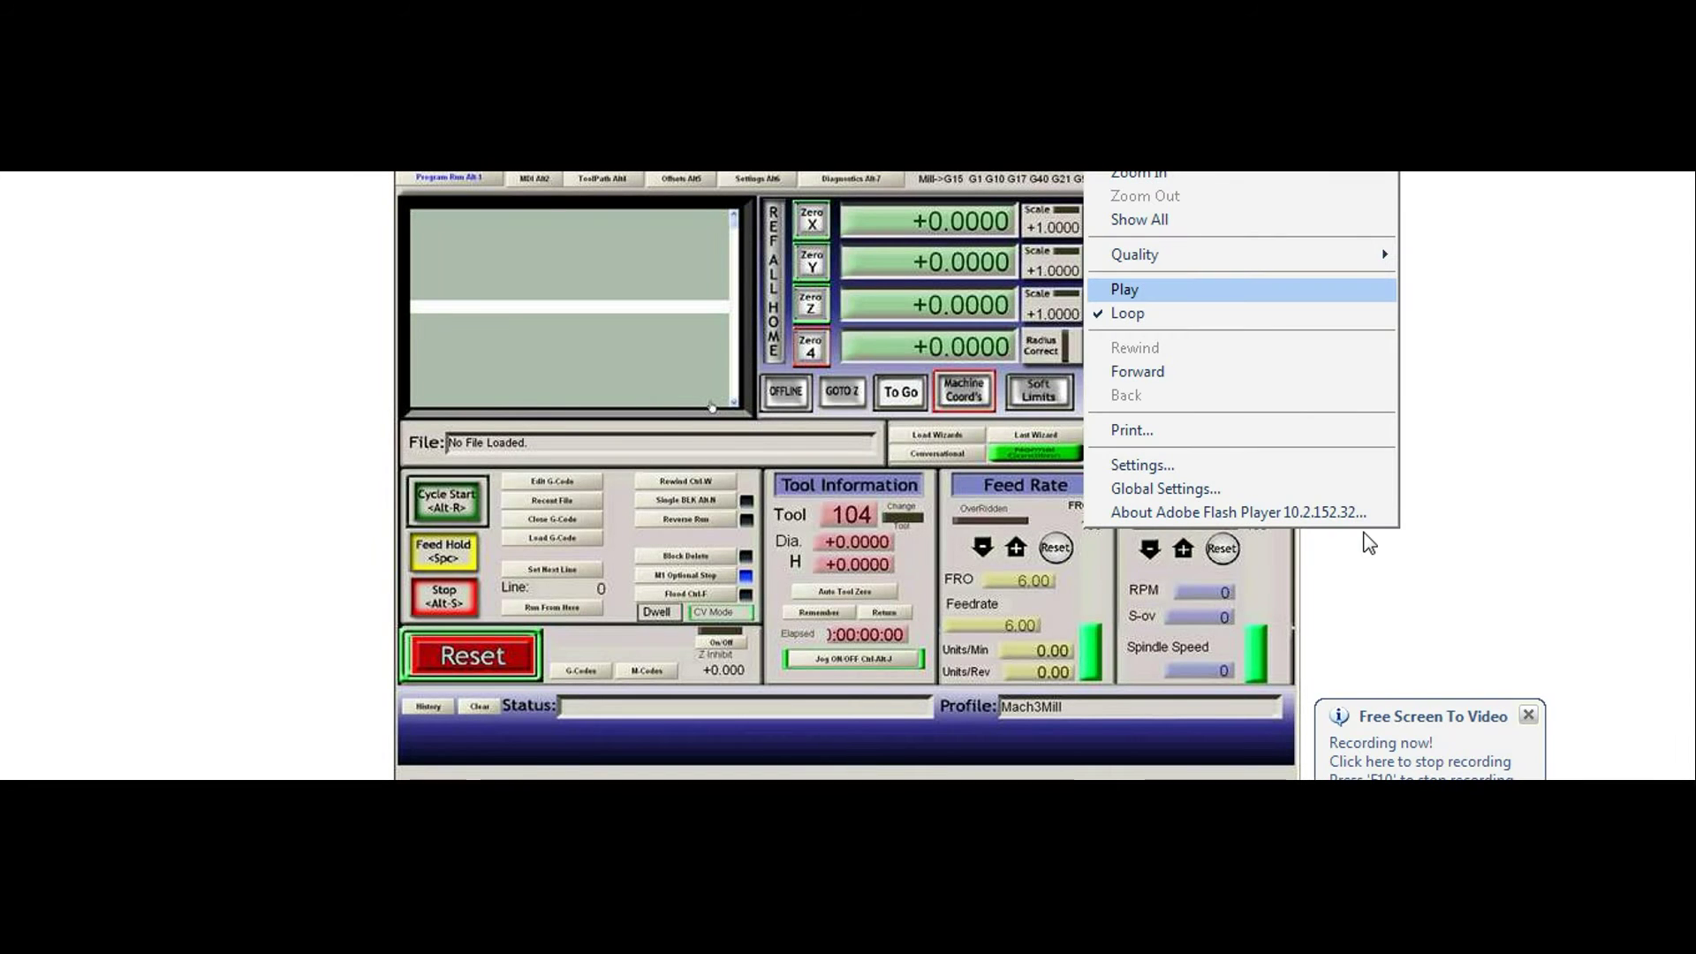
Step: Switch the readouts off machine coordinates and open Brain Control, moving its window higher
left_click(1368, 543)
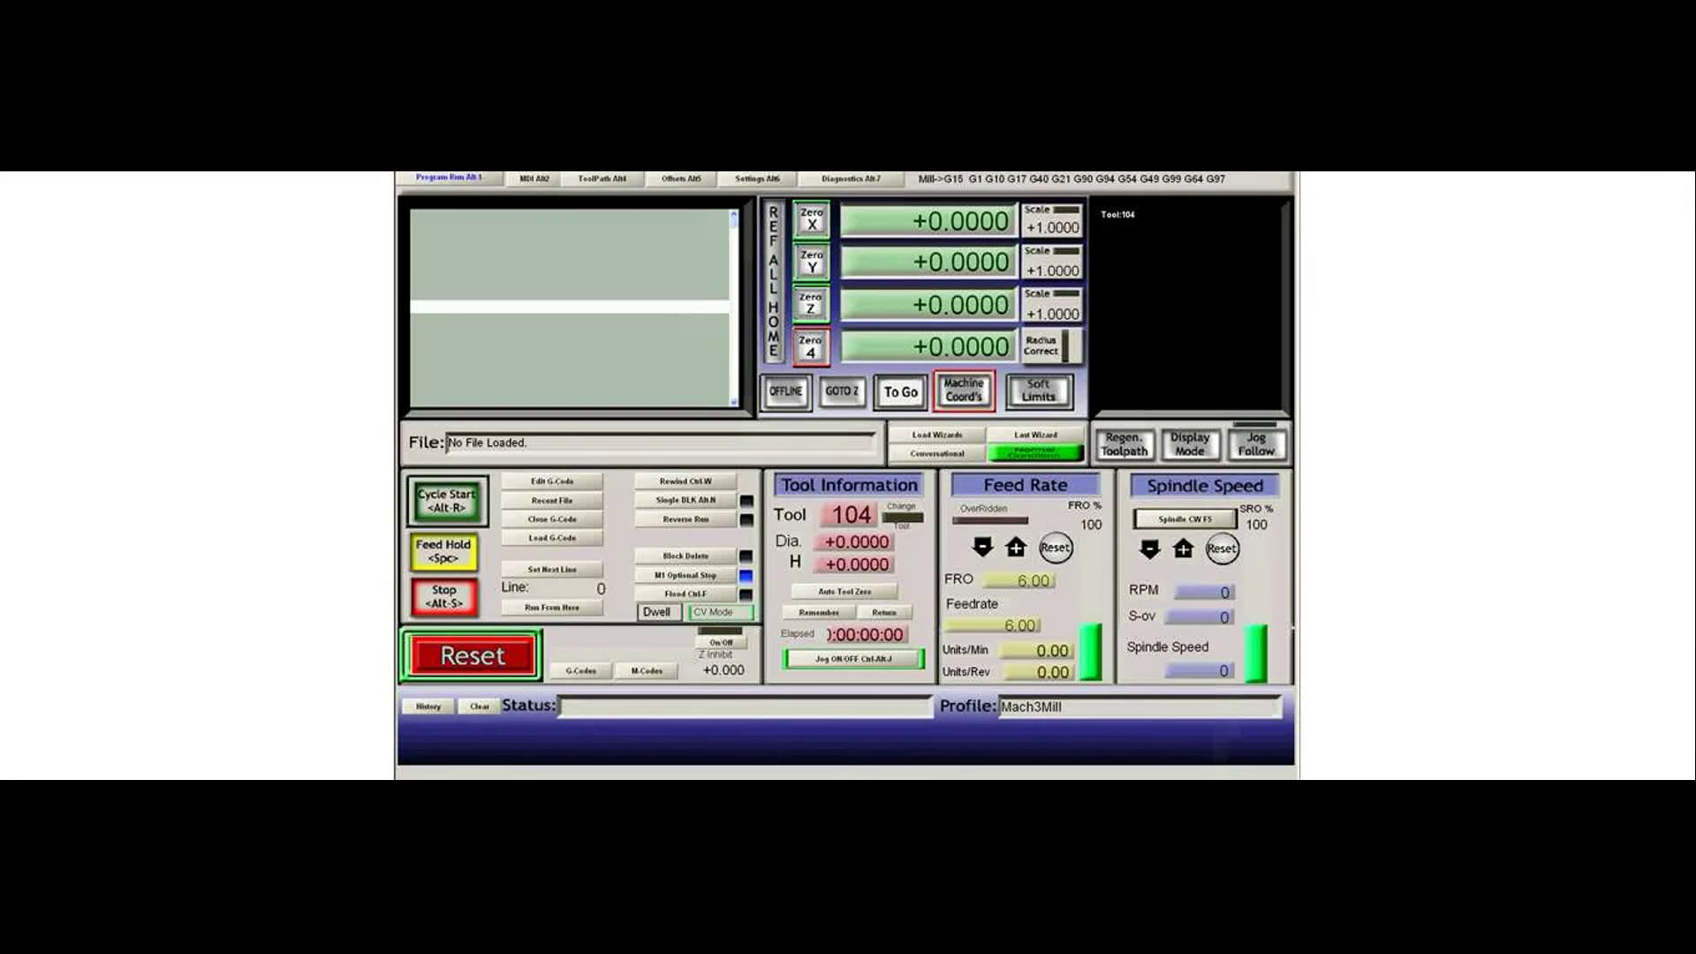
left_click(964, 389)
left_click(541, 164)
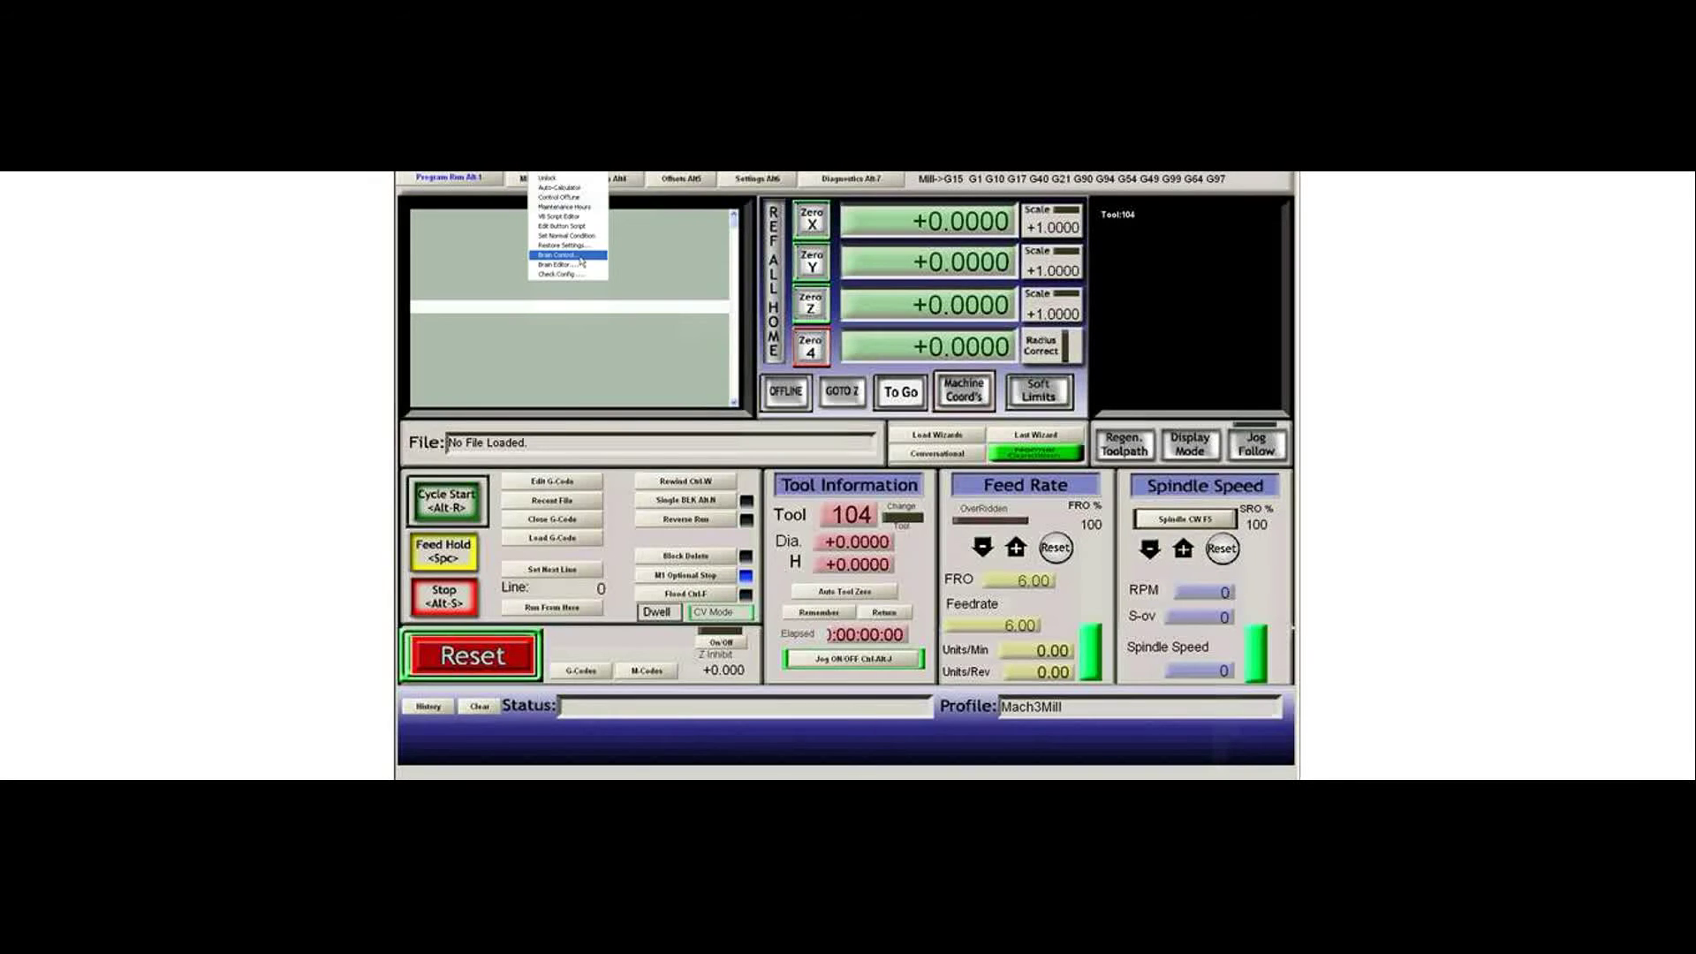
left_click(581, 257)
left_click_drag(823, 422, 828, 289)
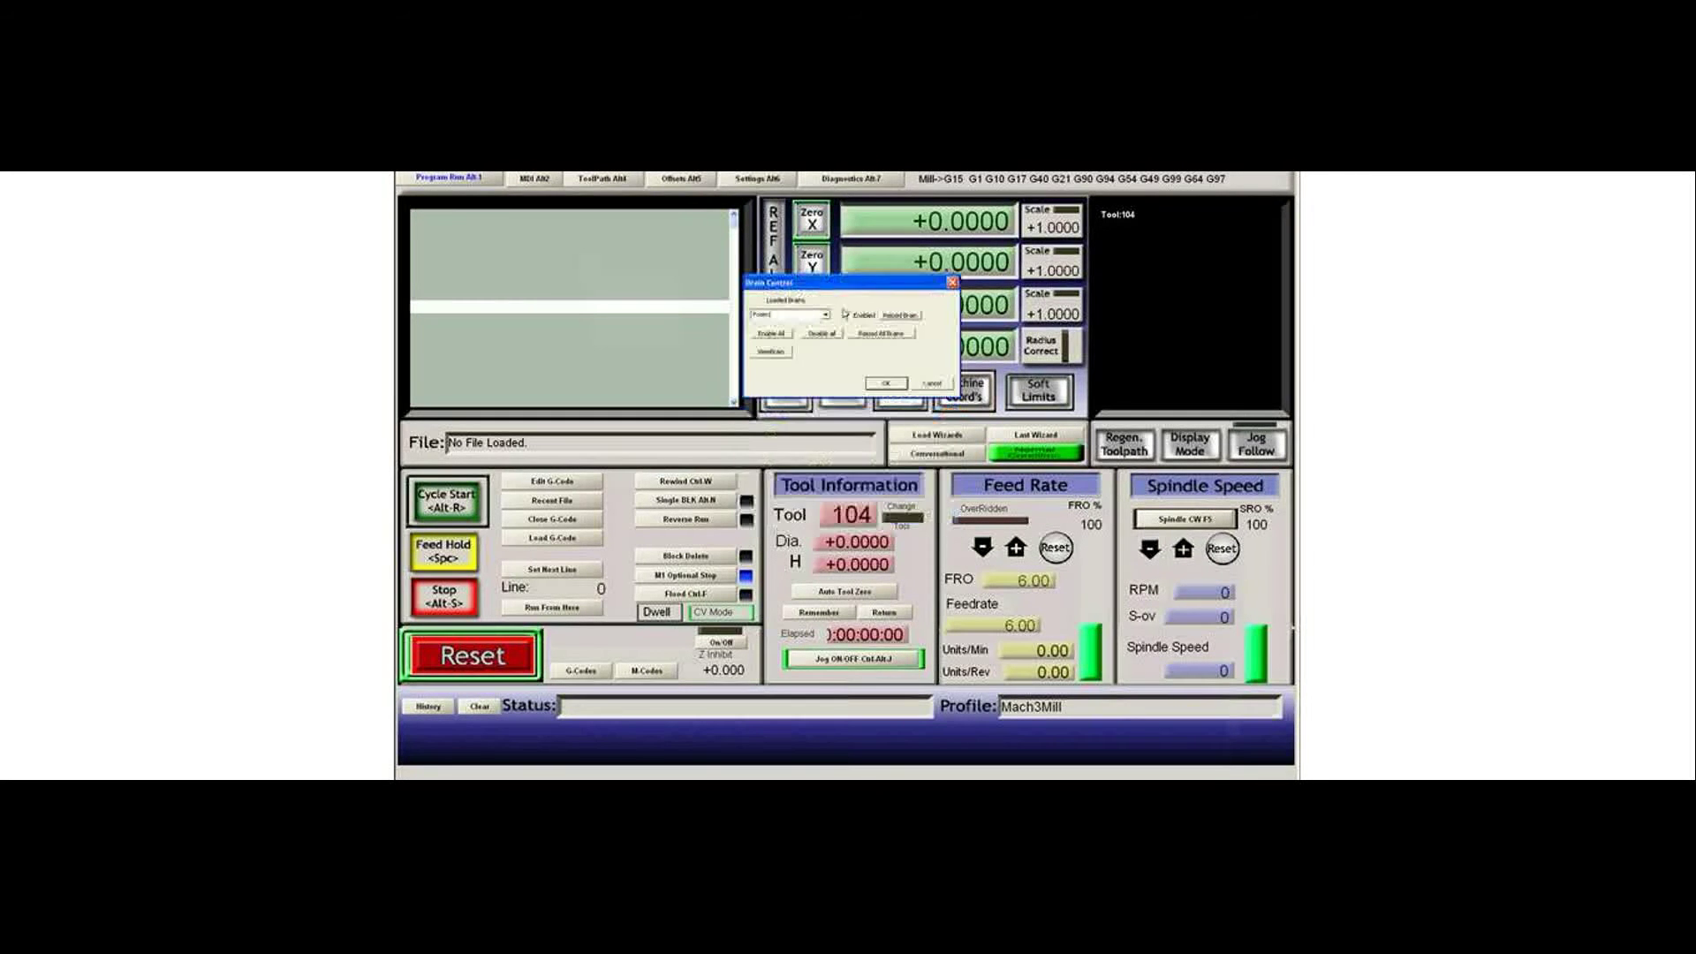
Step: Browse the Loaded Brains list and settle on newbrain.brn
left_click(846, 314)
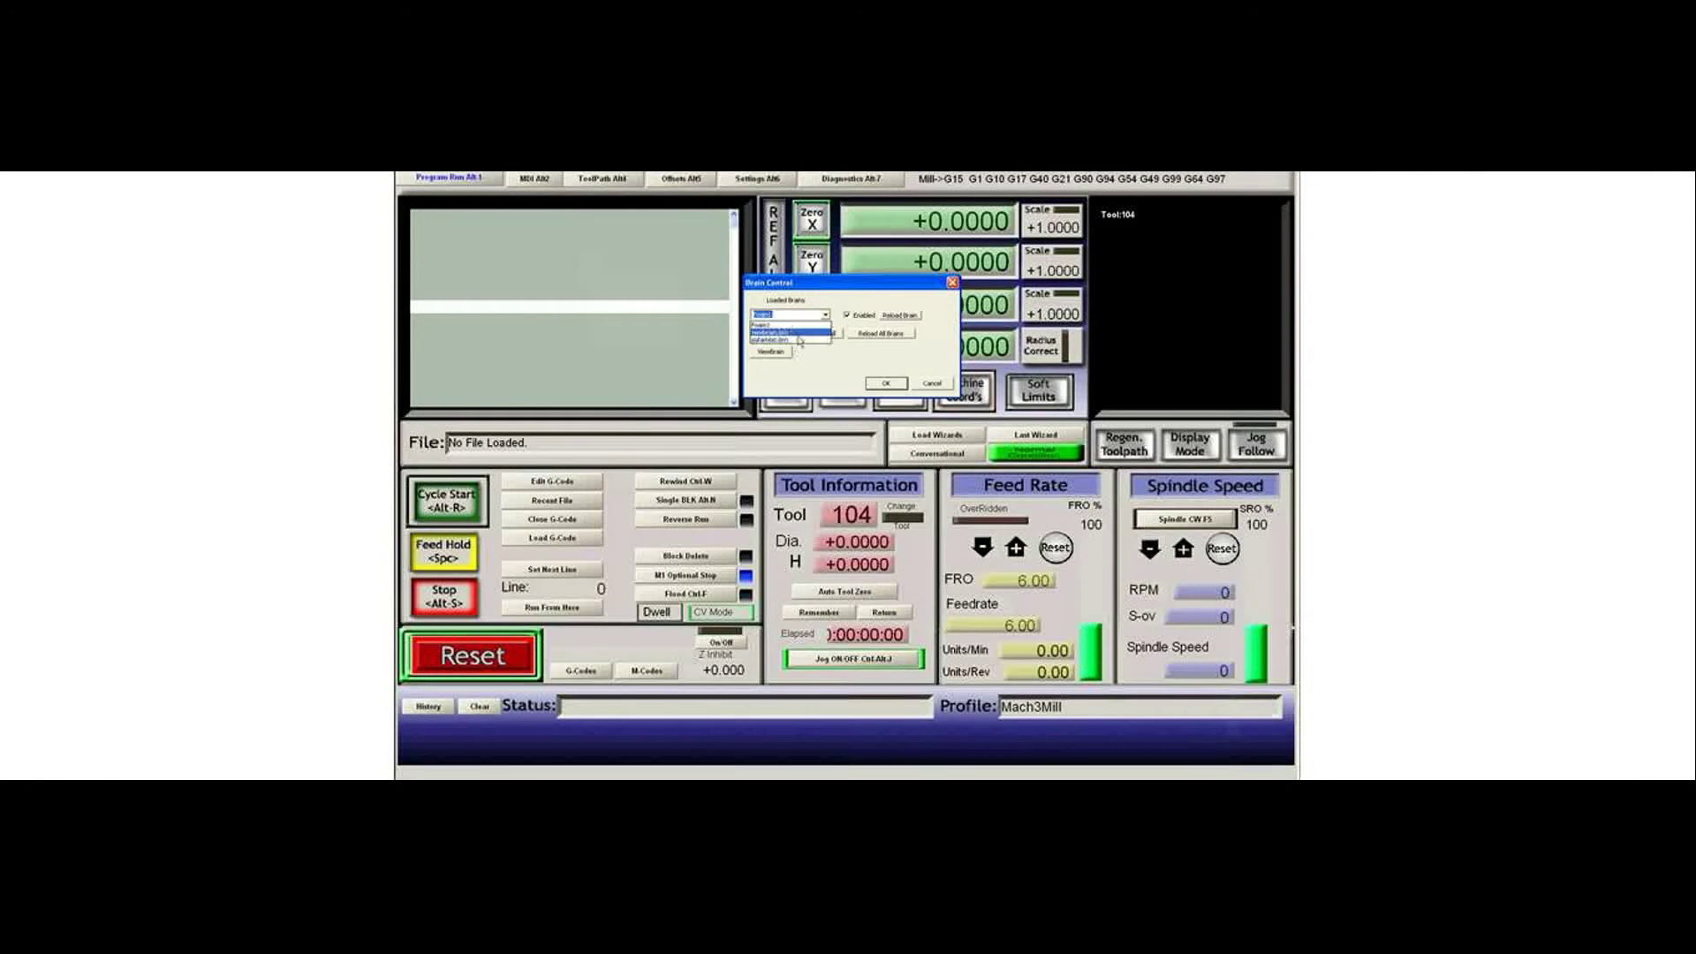
left_click(801, 325)
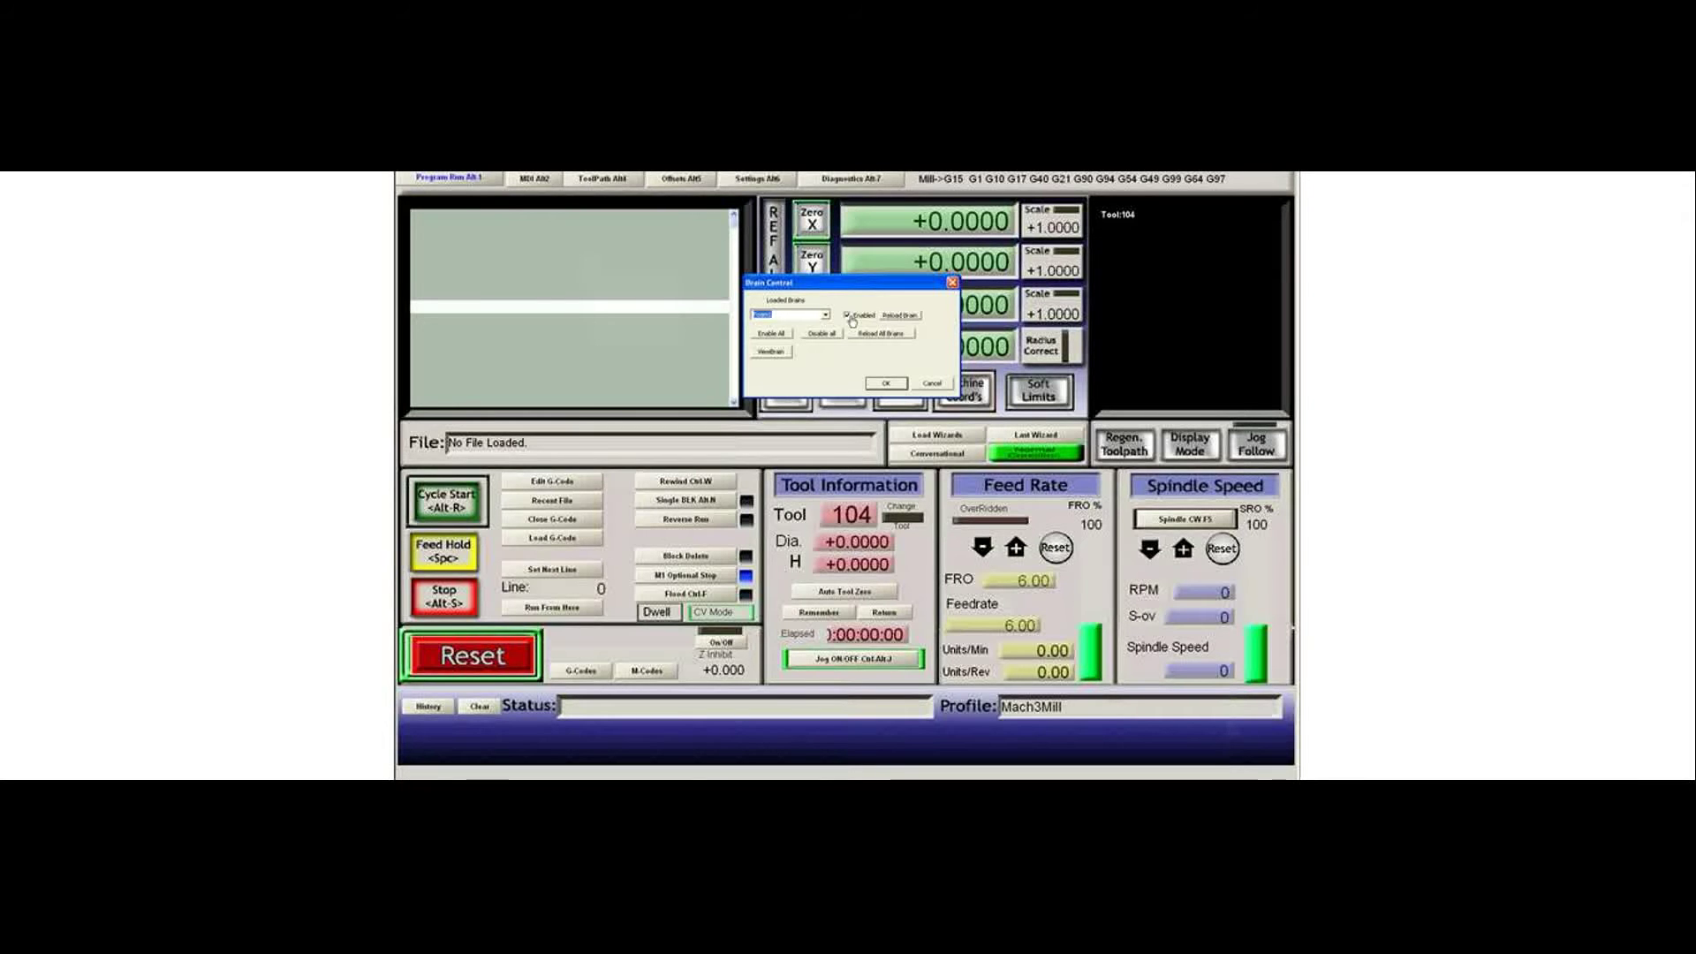
left_click(825, 315)
left_click(795, 333)
left_click(825, 315)
left_click(825, 316)
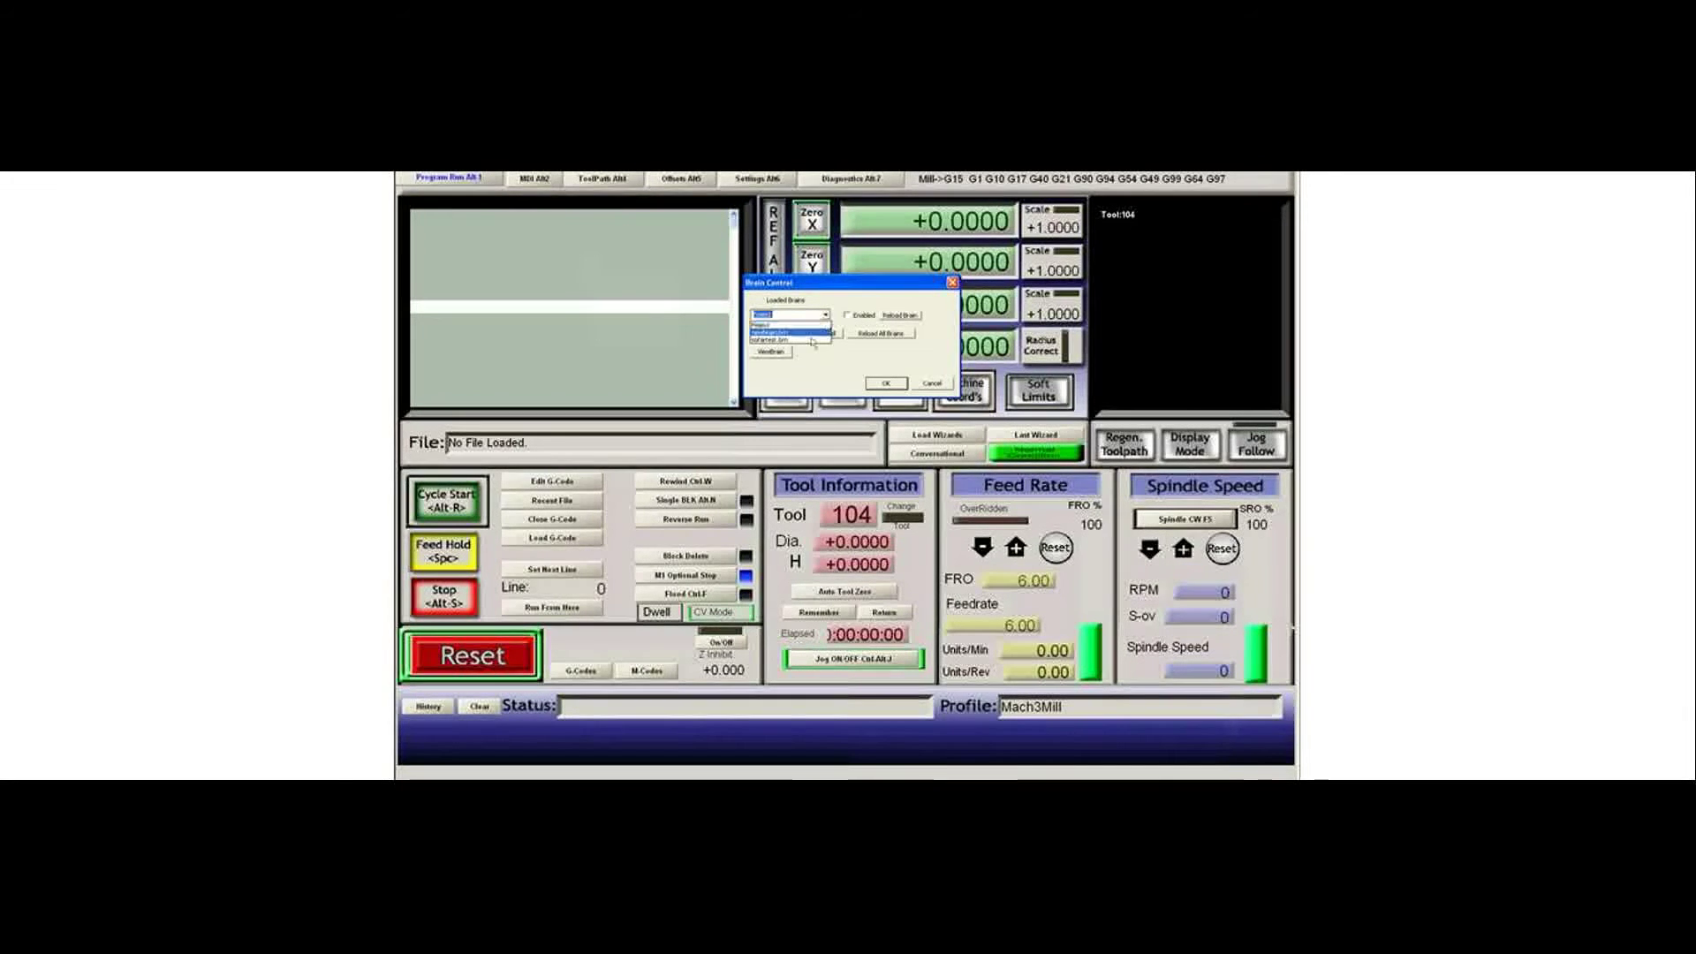
left_click(770, 339)
left_click(826, 316)
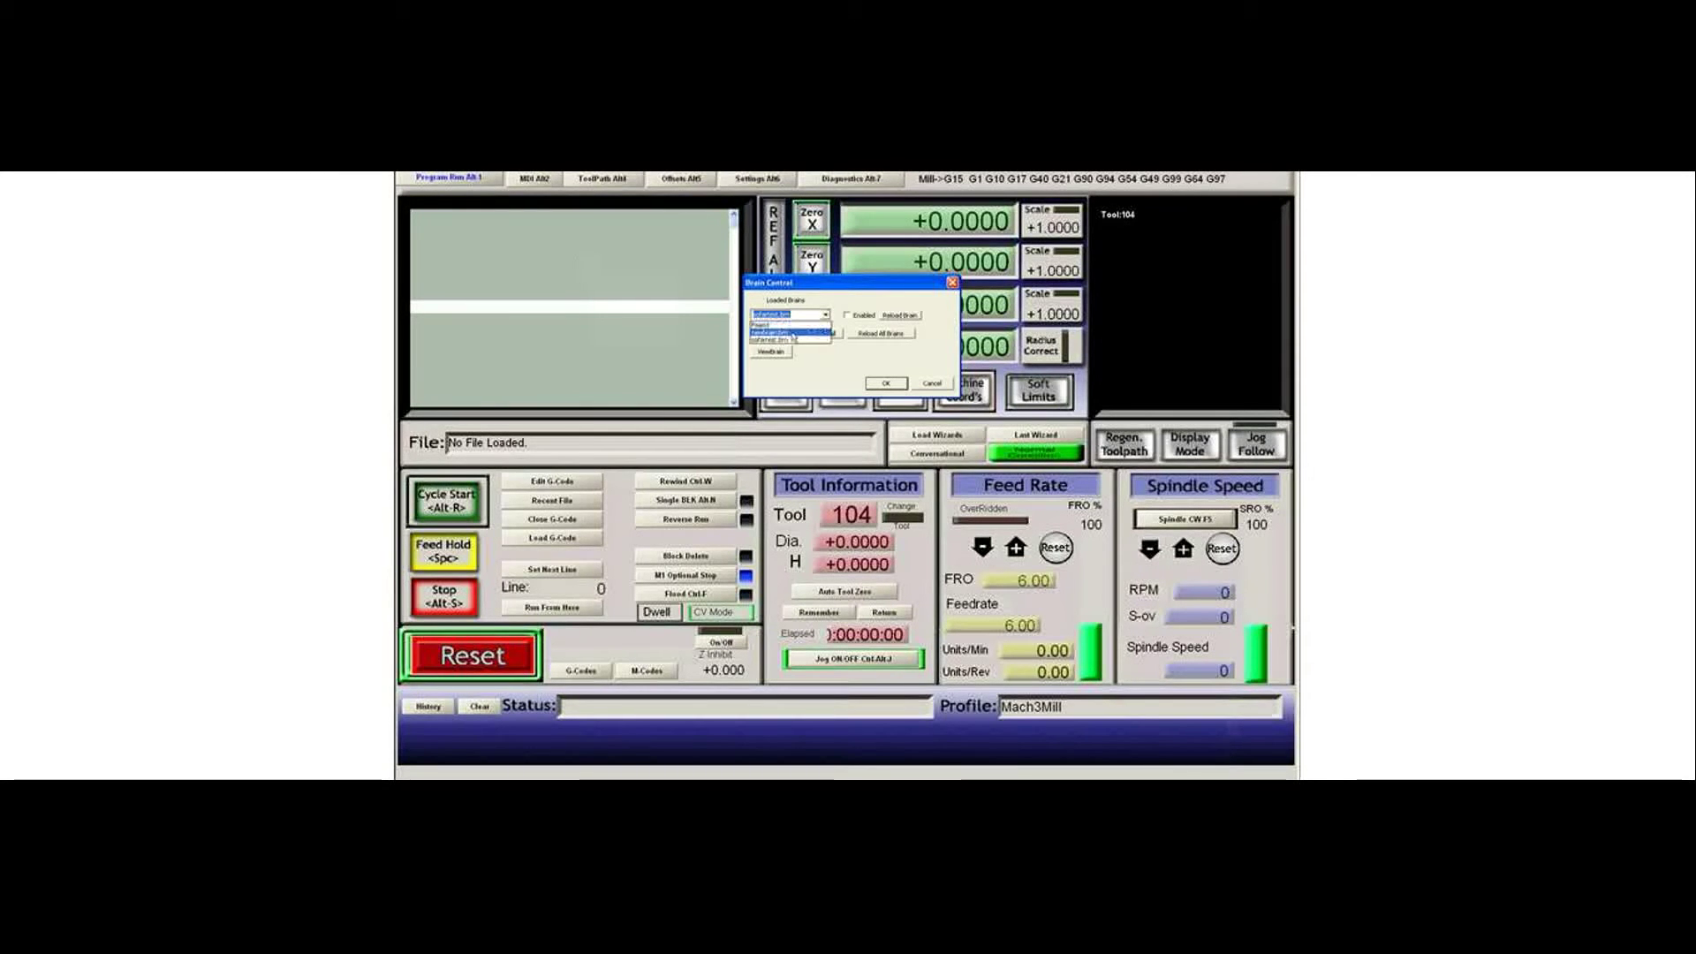
left_click(777, 323)
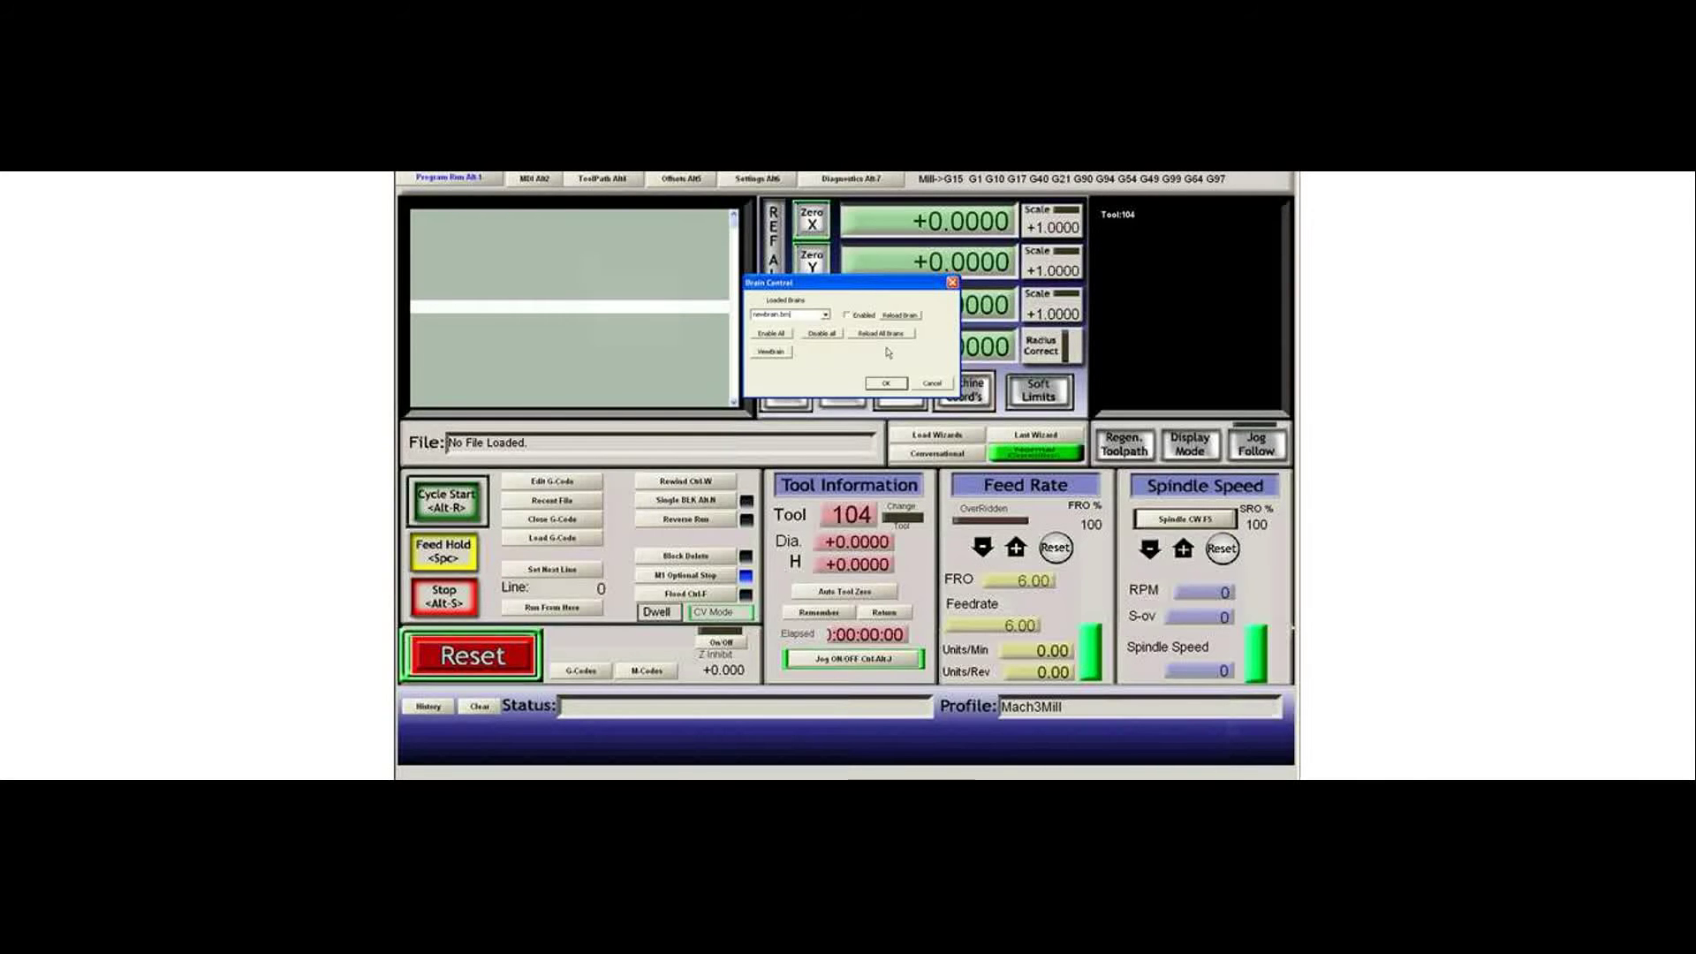
Step: Enable newbrain and inspect its live limit-timer diagram in a maximized BrainView window
left_click(848, 316)
left_click(772, 353)
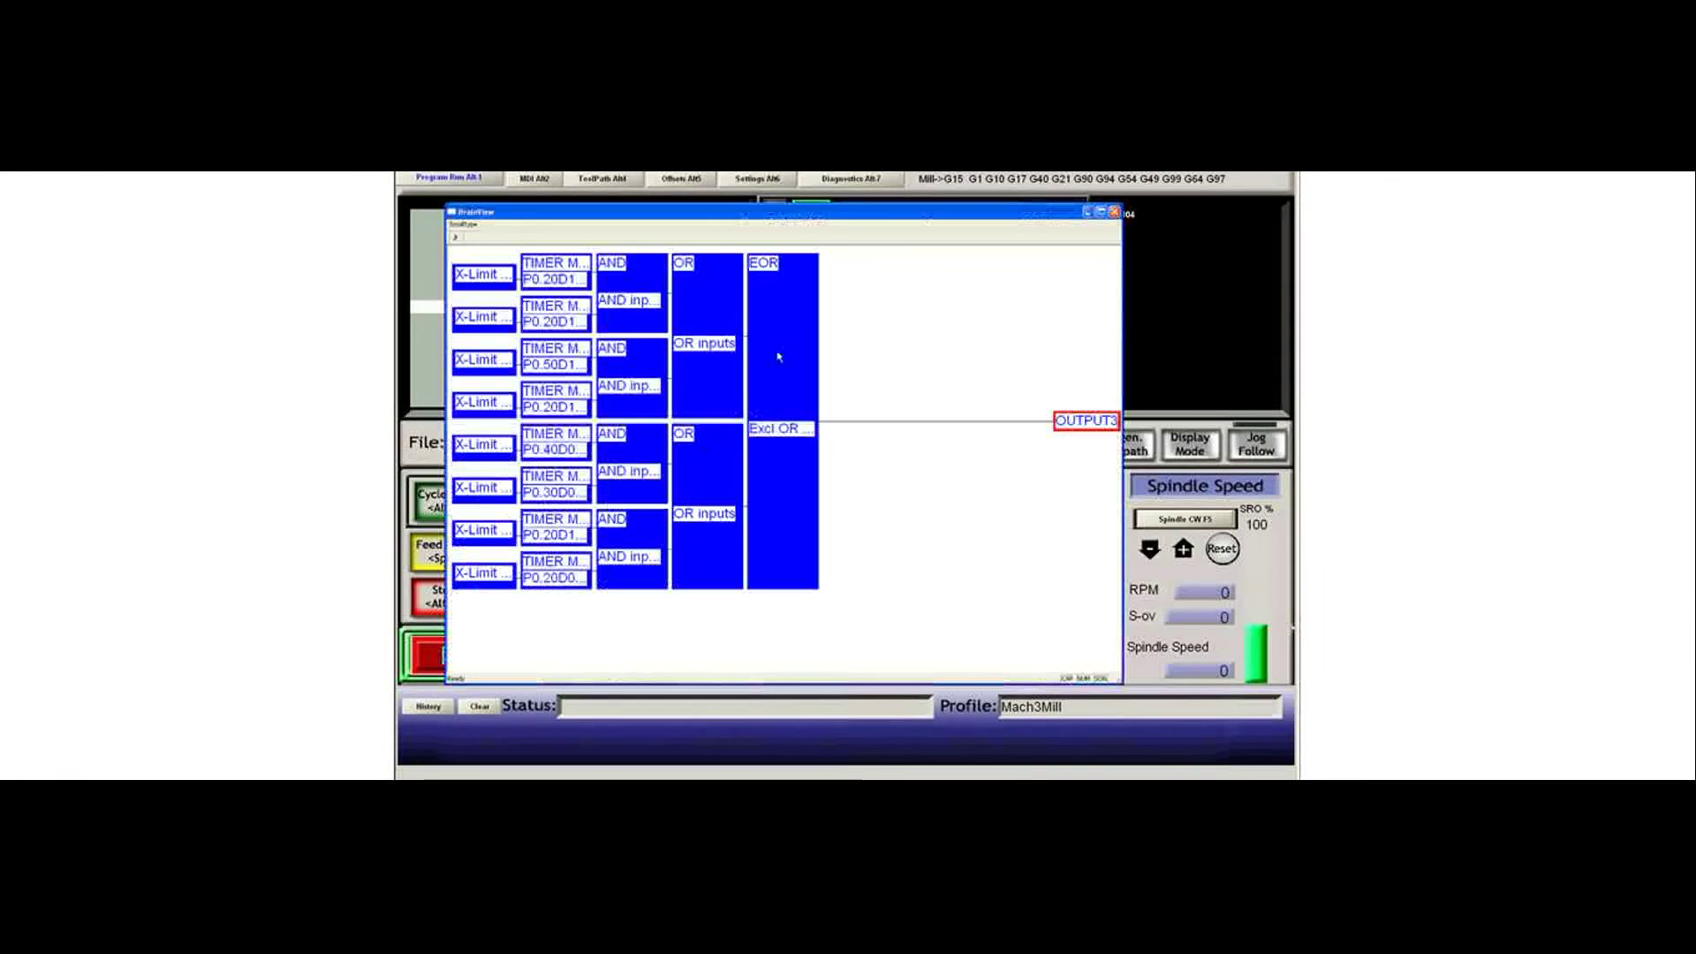
left_click_drag(797, 215, 837, 214)
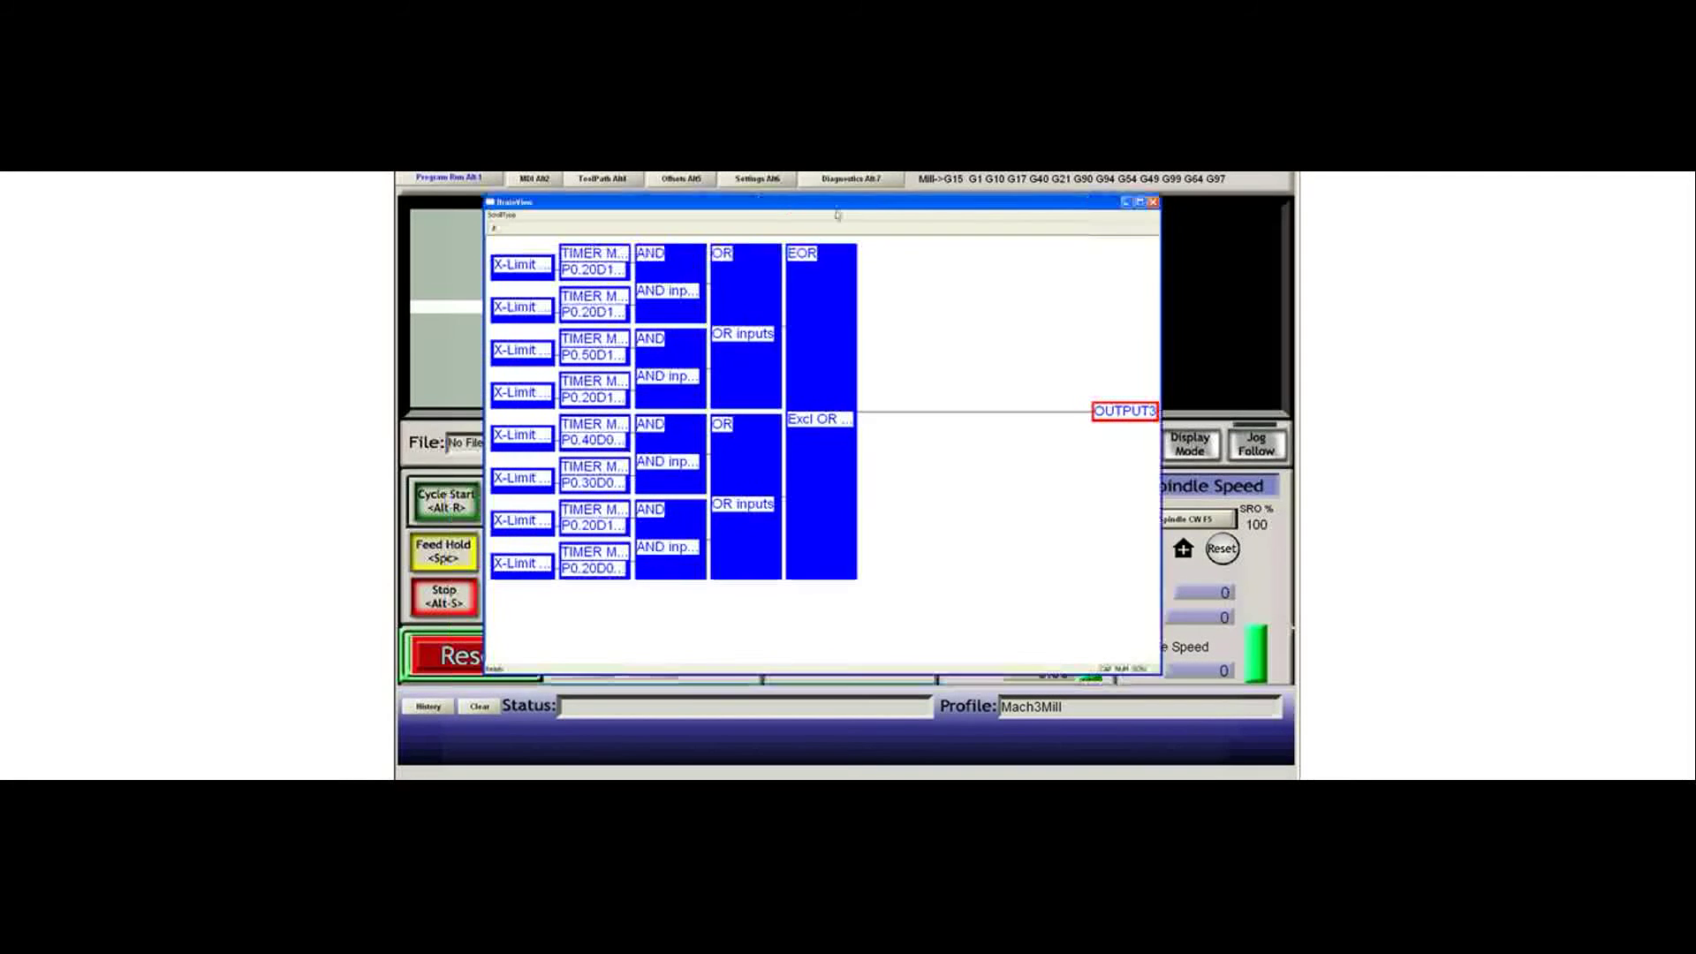
left_click(1138, 202)
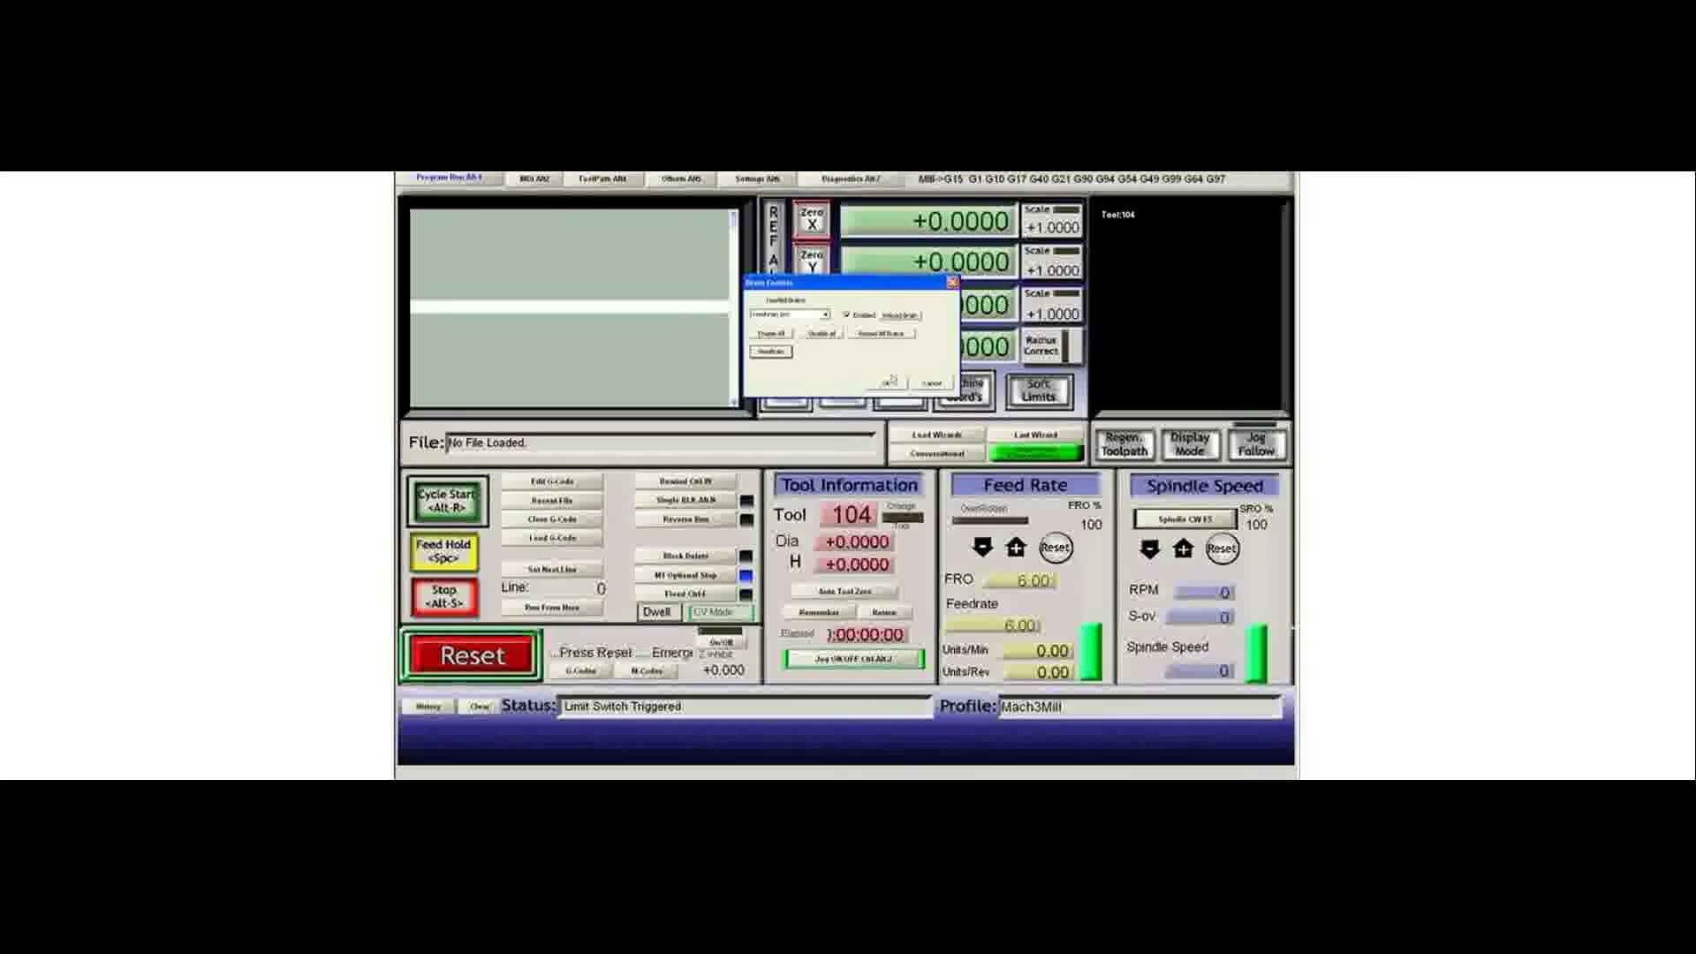
Step: Close Brain Control, show the Diagnostics Alt-7 page and Reset the limit-switch emergency
left_click(867, 390)
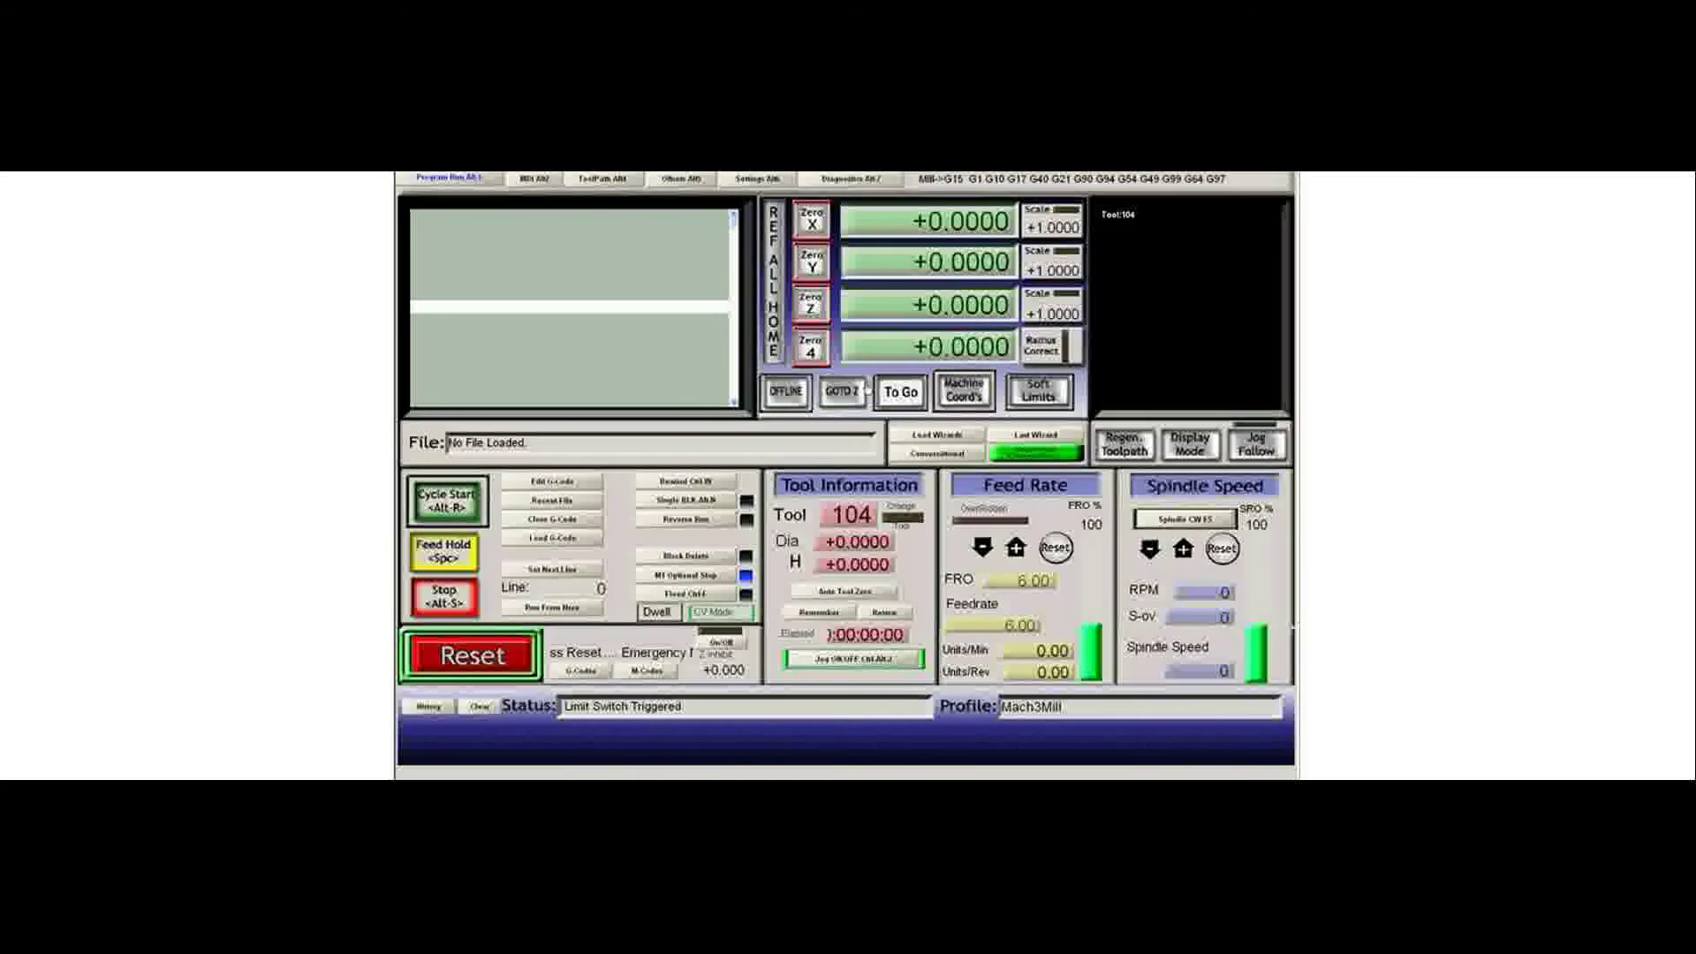
left_click(853, 182)
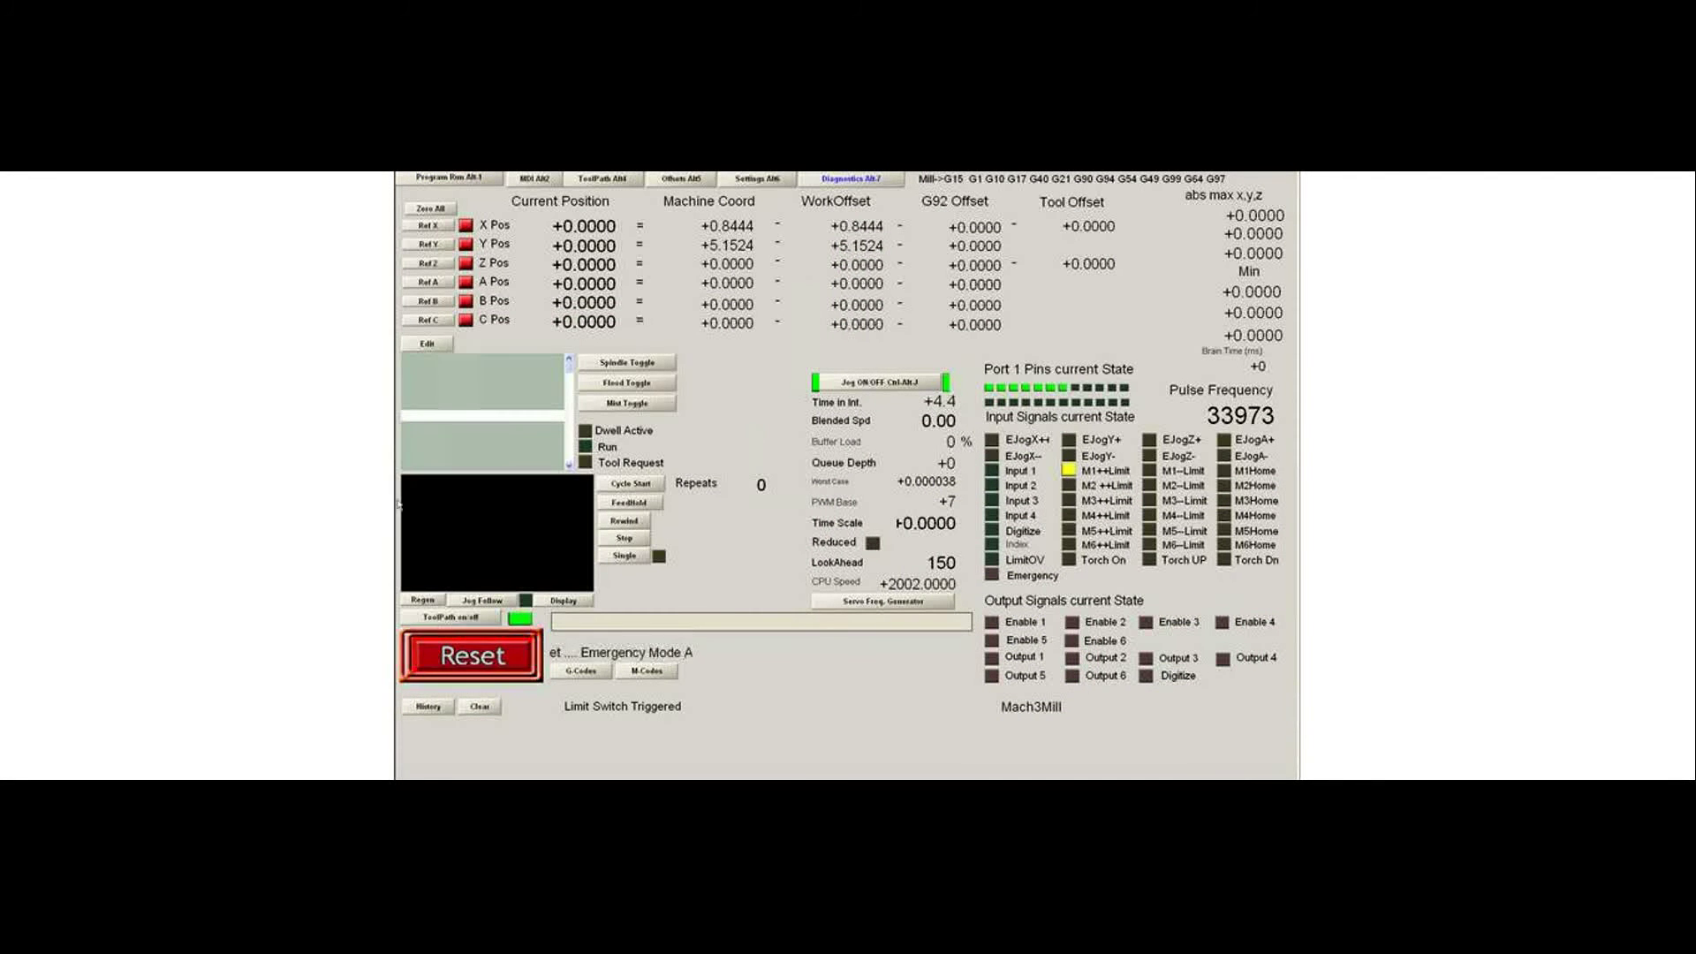
left_click(471, 668)
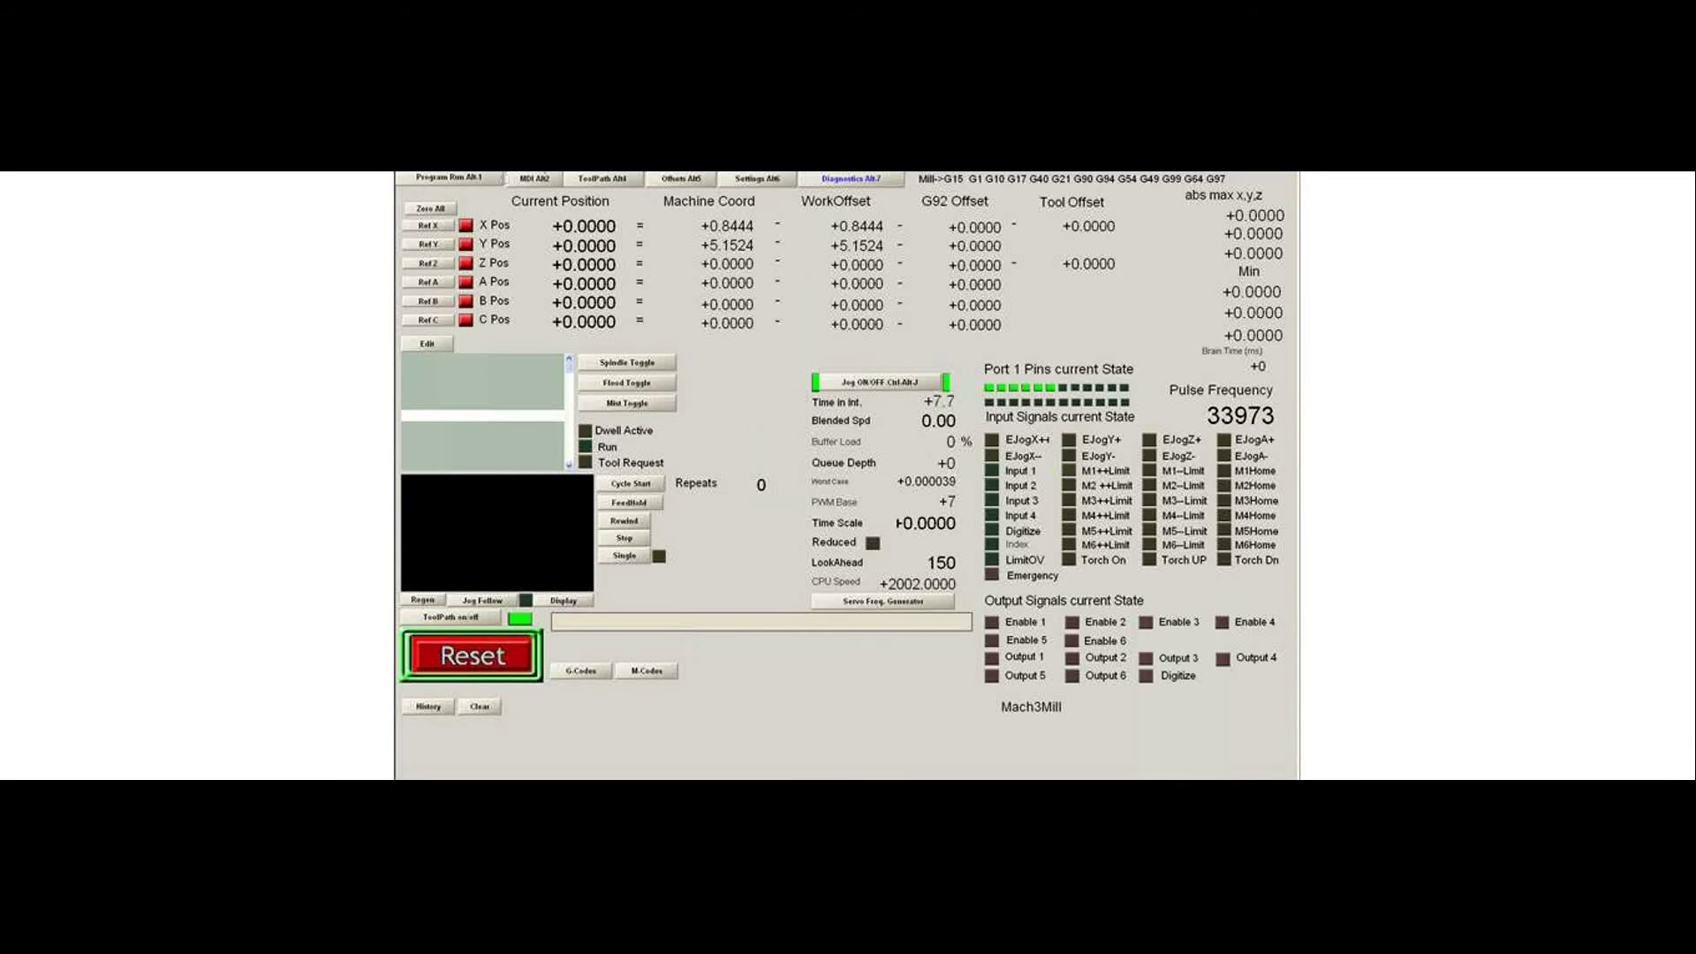
left_click(548, 163)
left_click(556, 255)
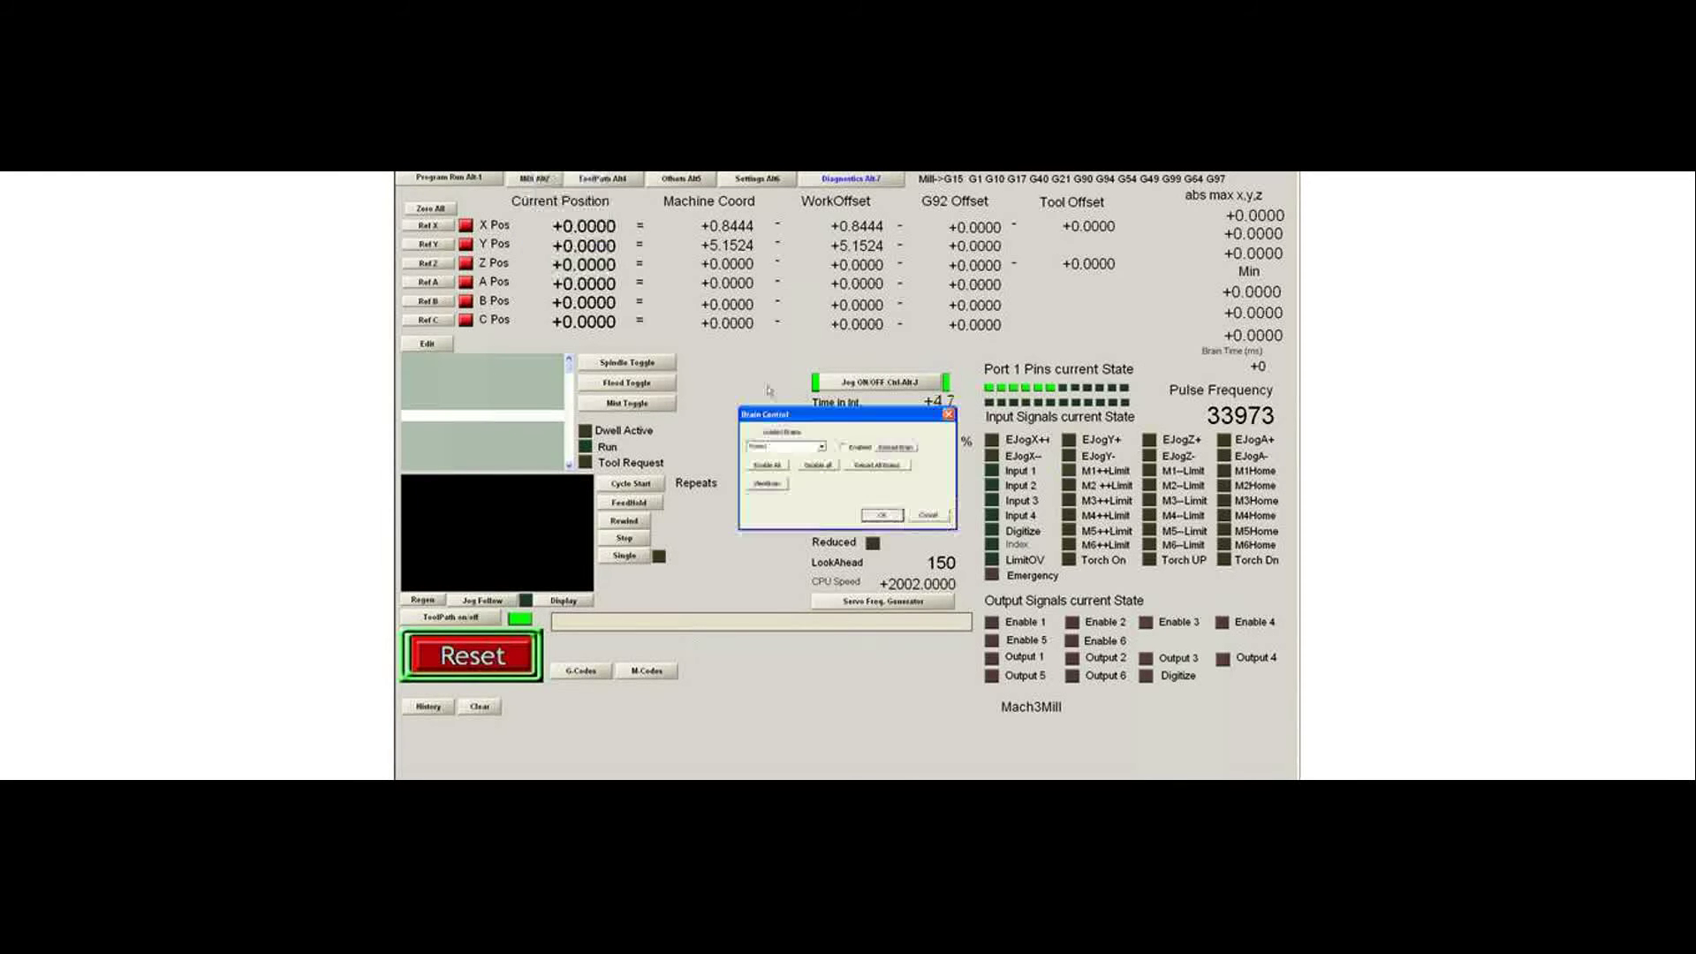
left_click(821, 447)
left_click(821, 446)
left_click(790, 456)
left_click(808, 472)
left_click(766, 484)
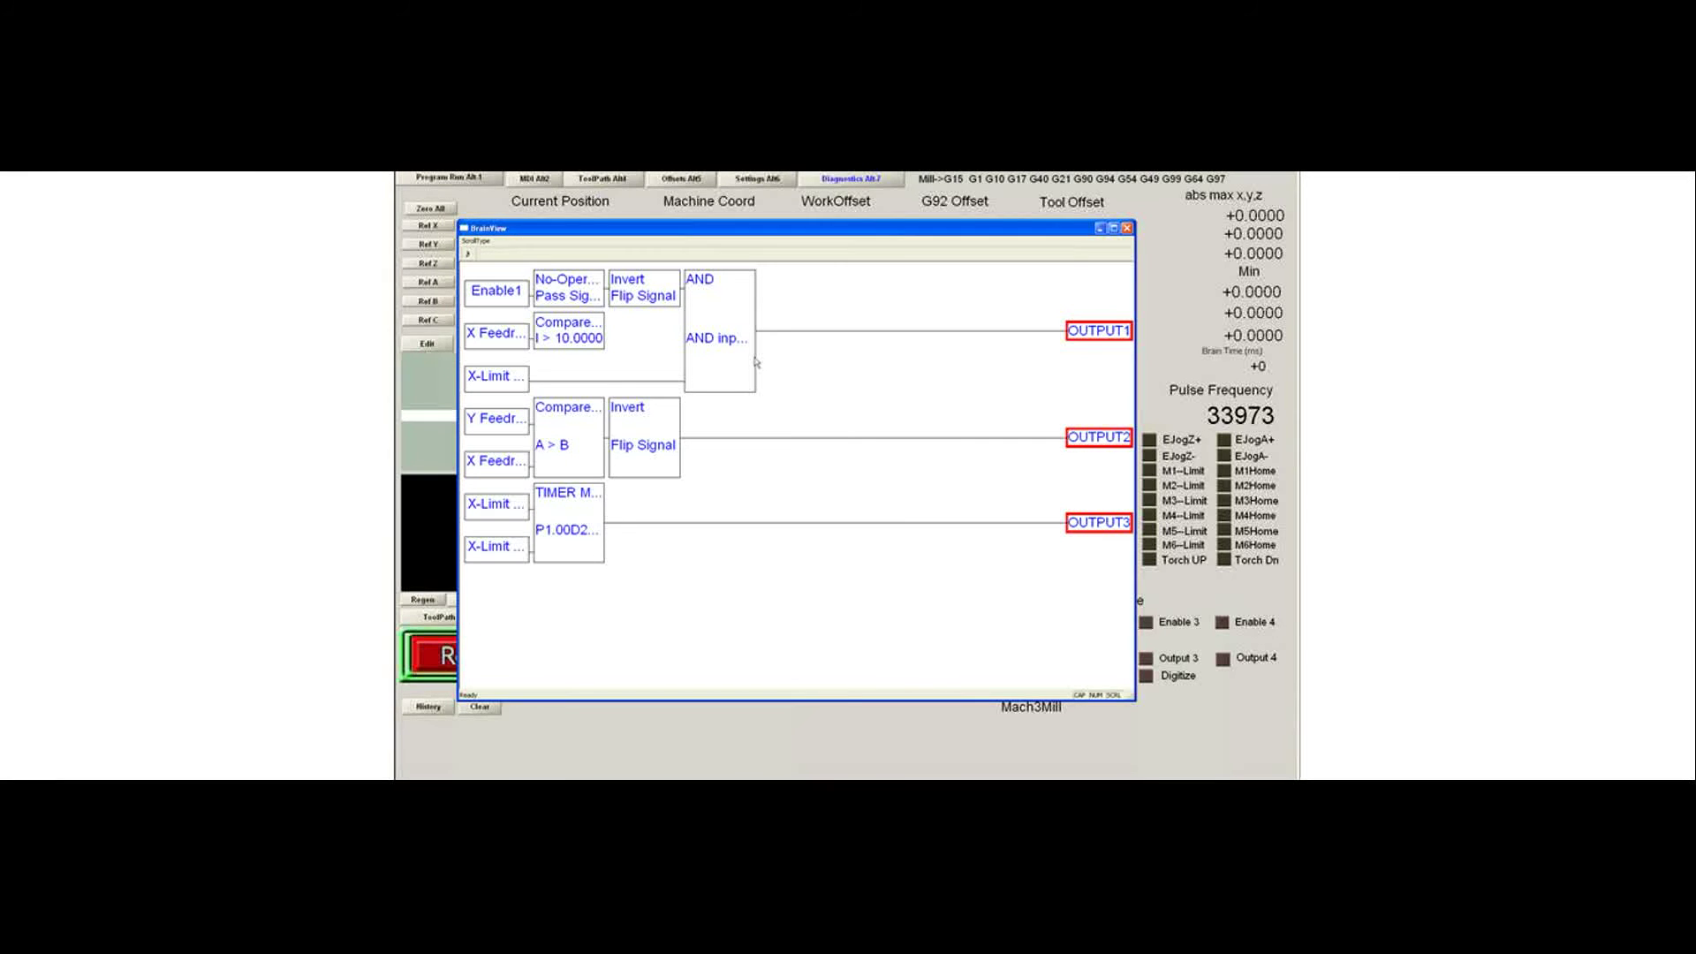
left_click(1125, 230)
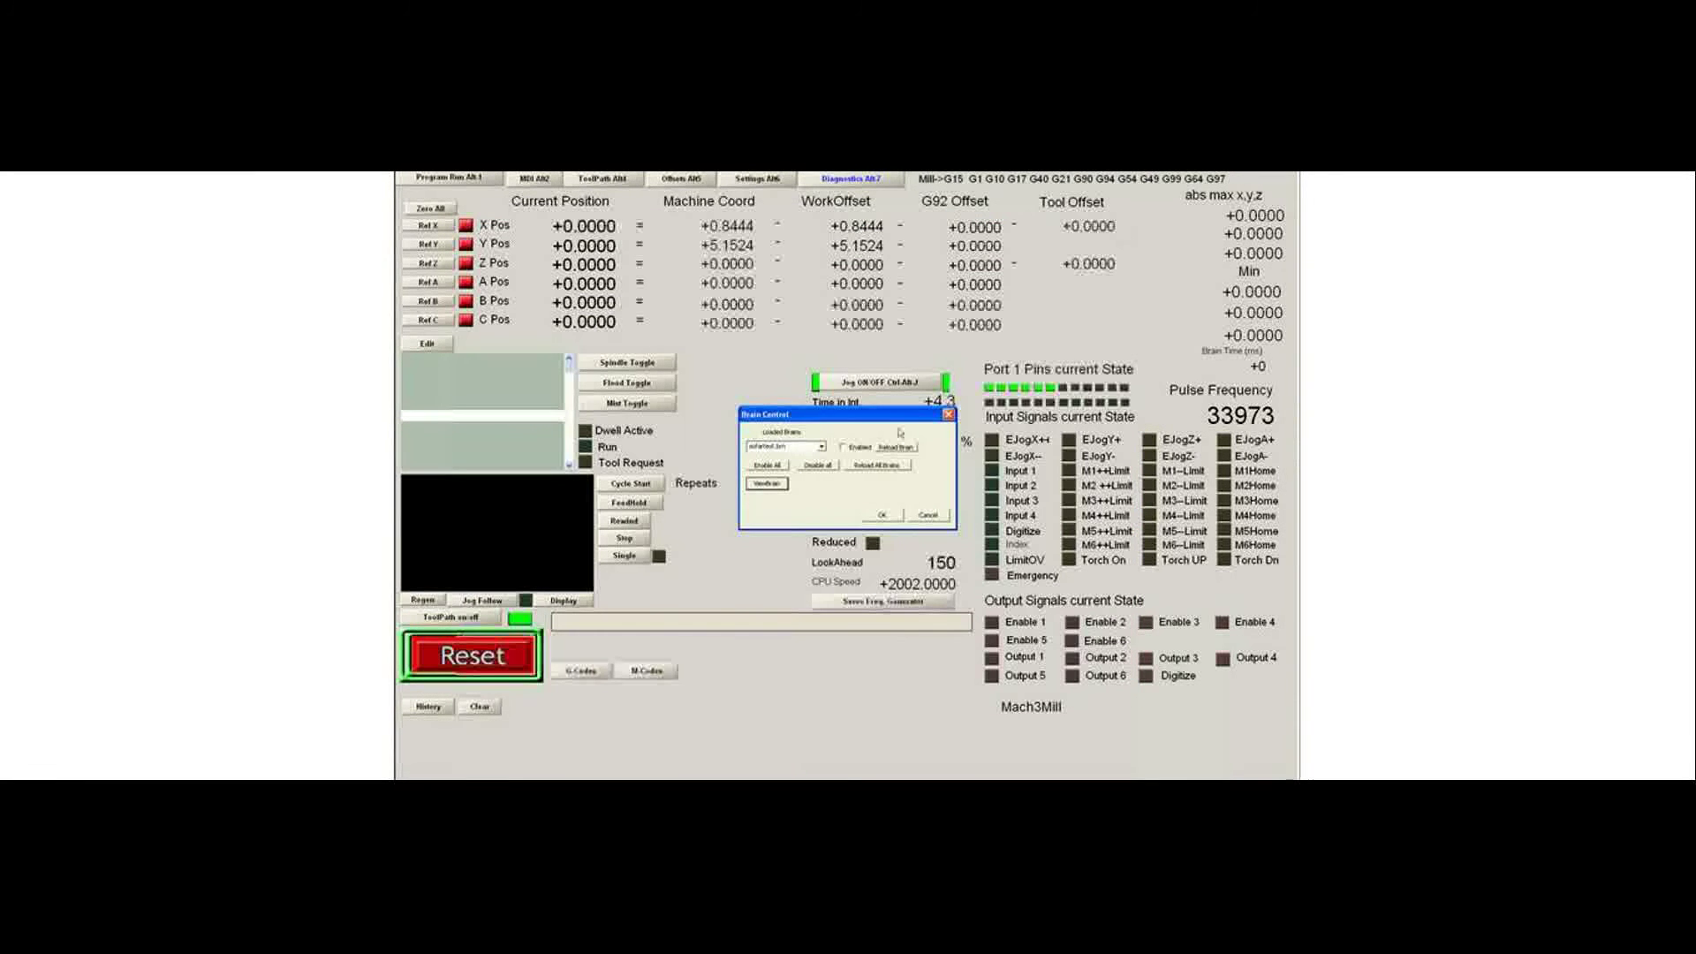
left_click(899, 519)
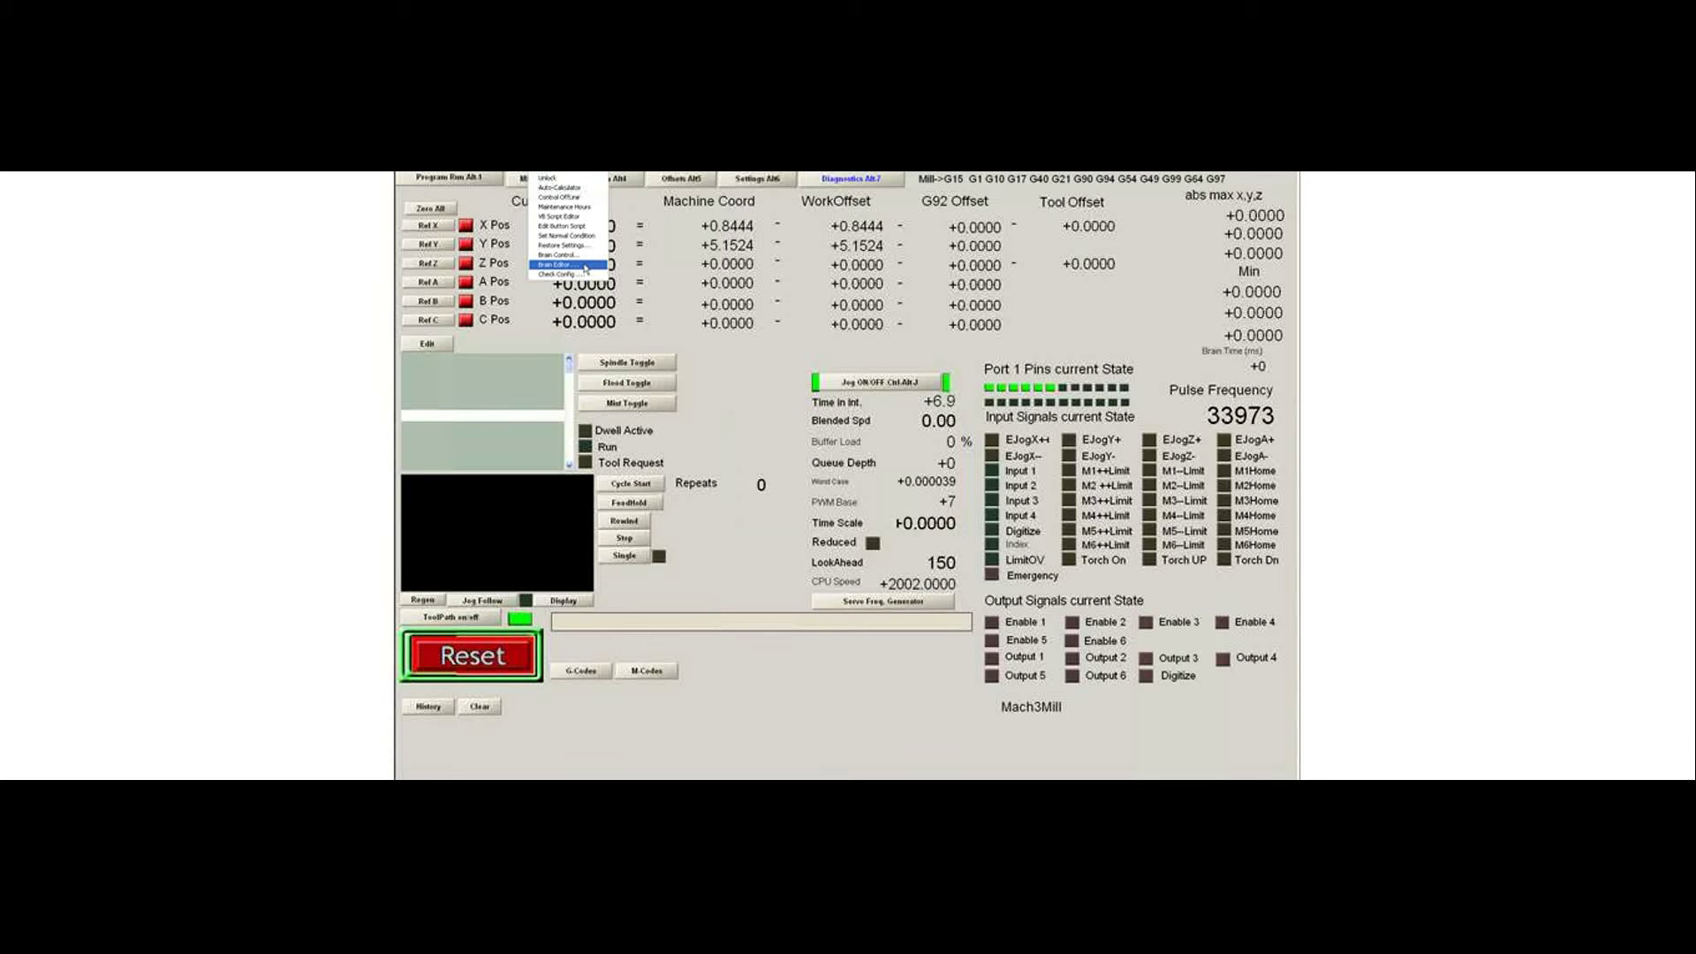
Step: Start a new brain in the Brain Editor, replacing the placeholder name with a new one
left_click(584, 265)
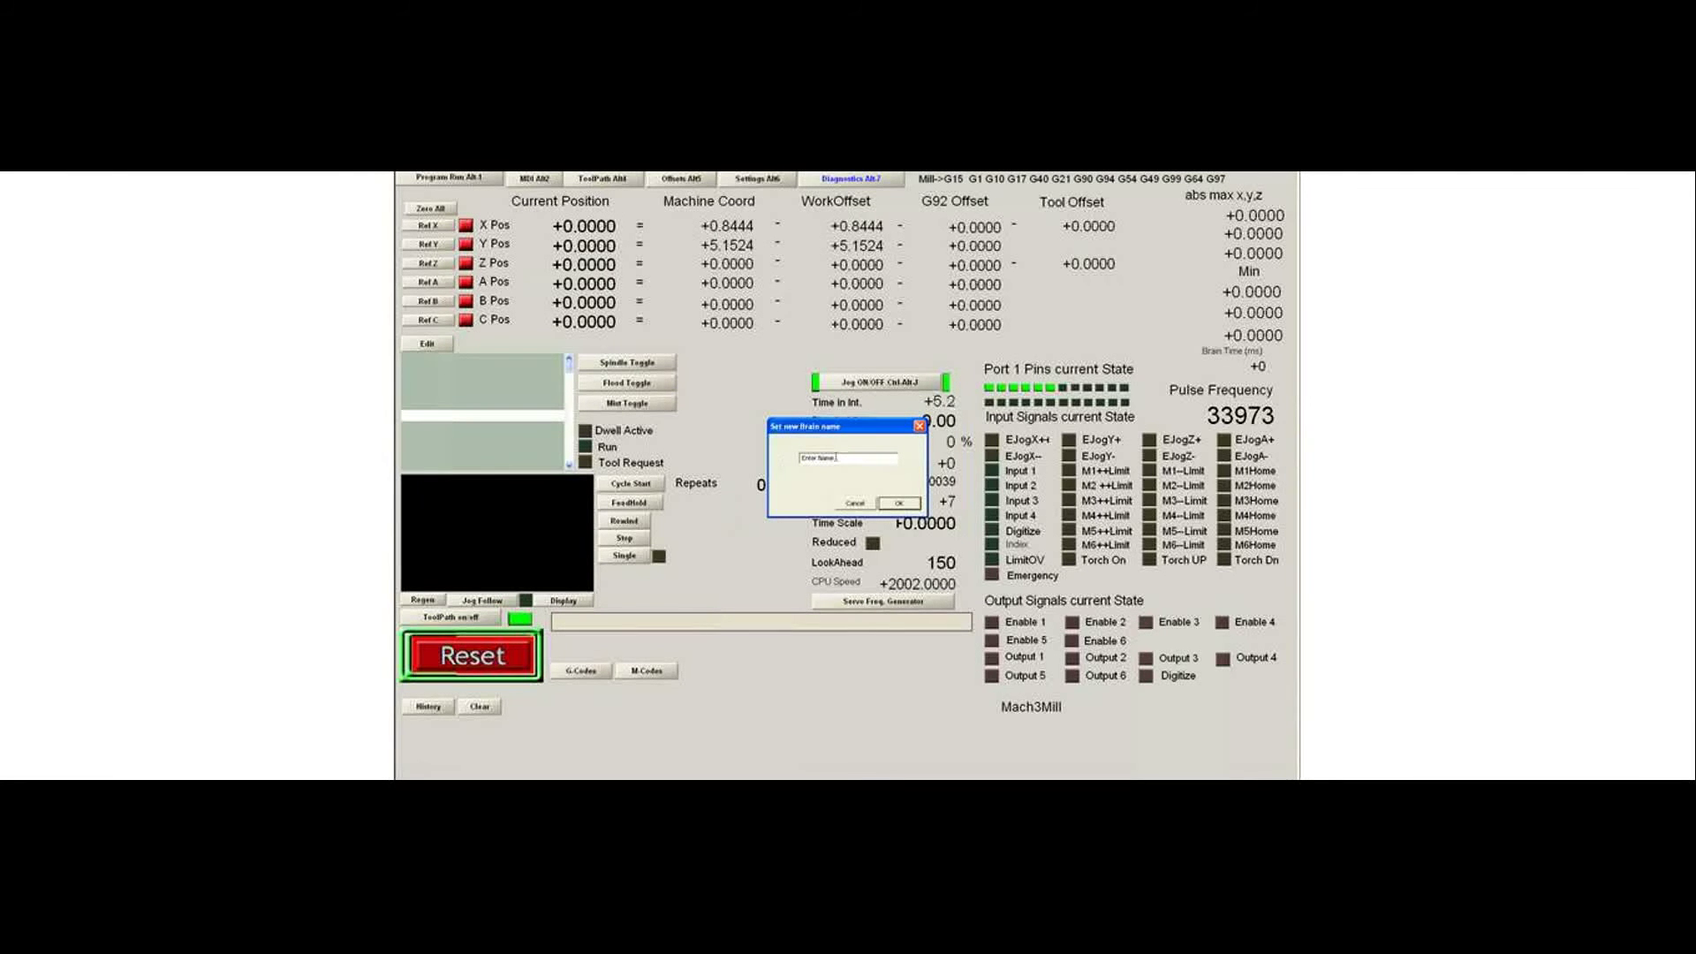
left_click_drag(836, 457, 781, 460)
type("P")
key("BackSpace")
key("BackSpace")
key("BackSpace")
type("ass1")
left_click(899, 505)
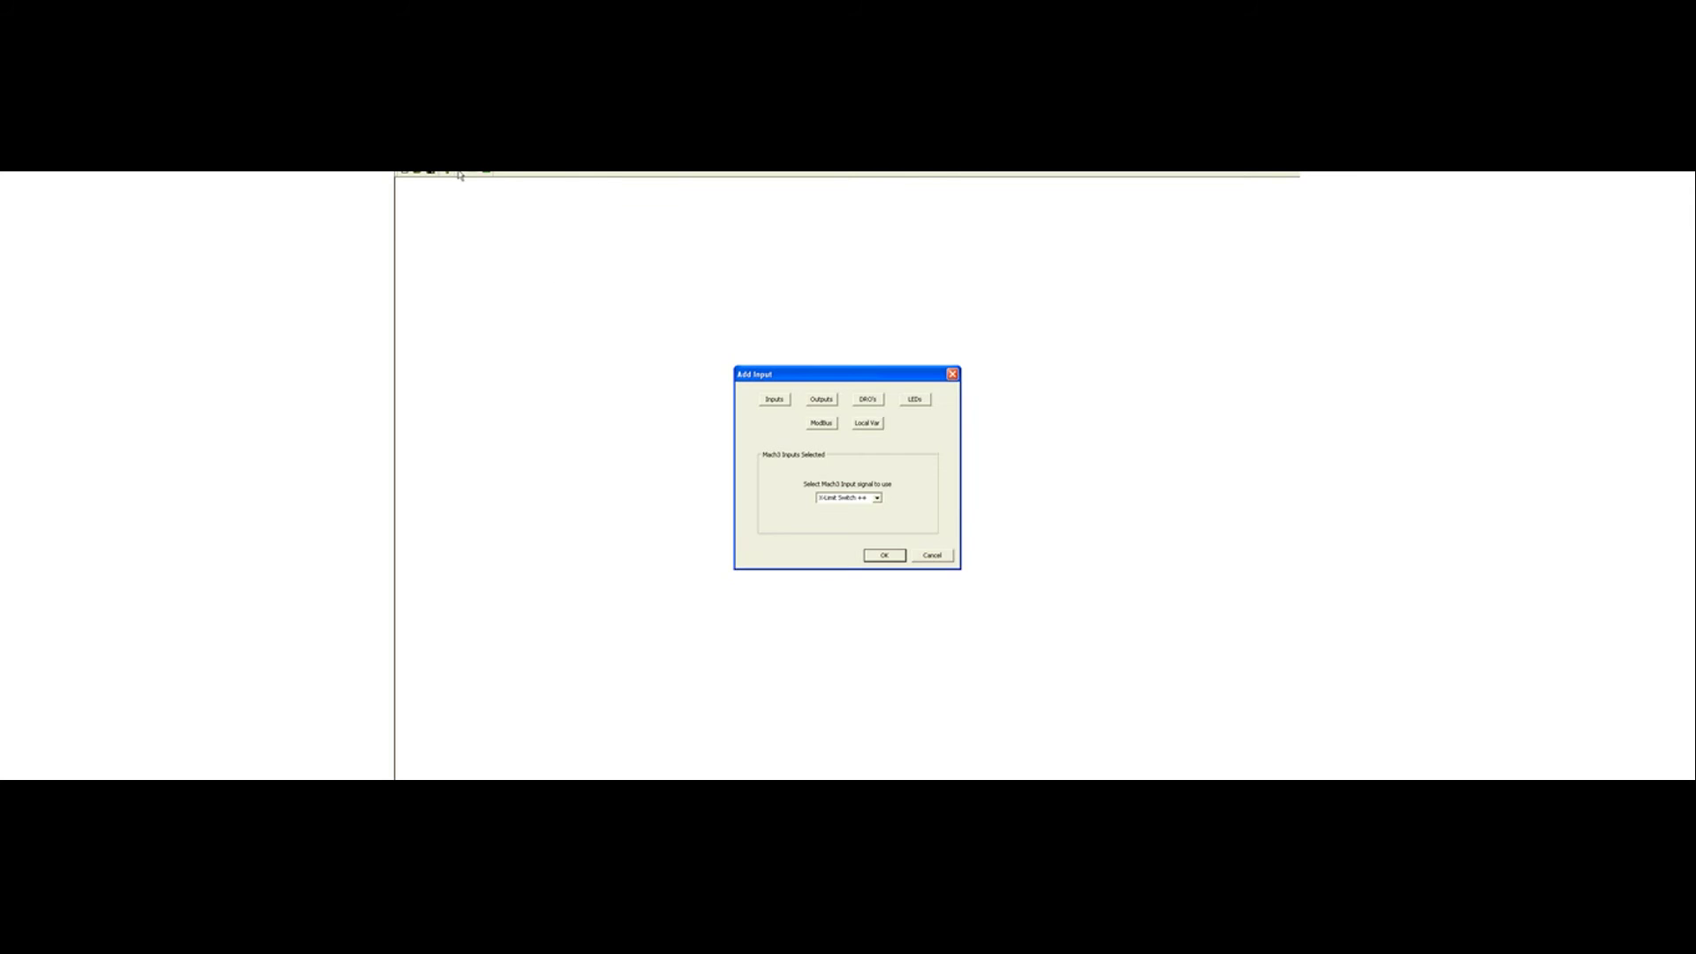
Step: Move the Add Input window aside while choosing the X Feedrate DRO input
left_click_drag(806, 376, 808, 317)
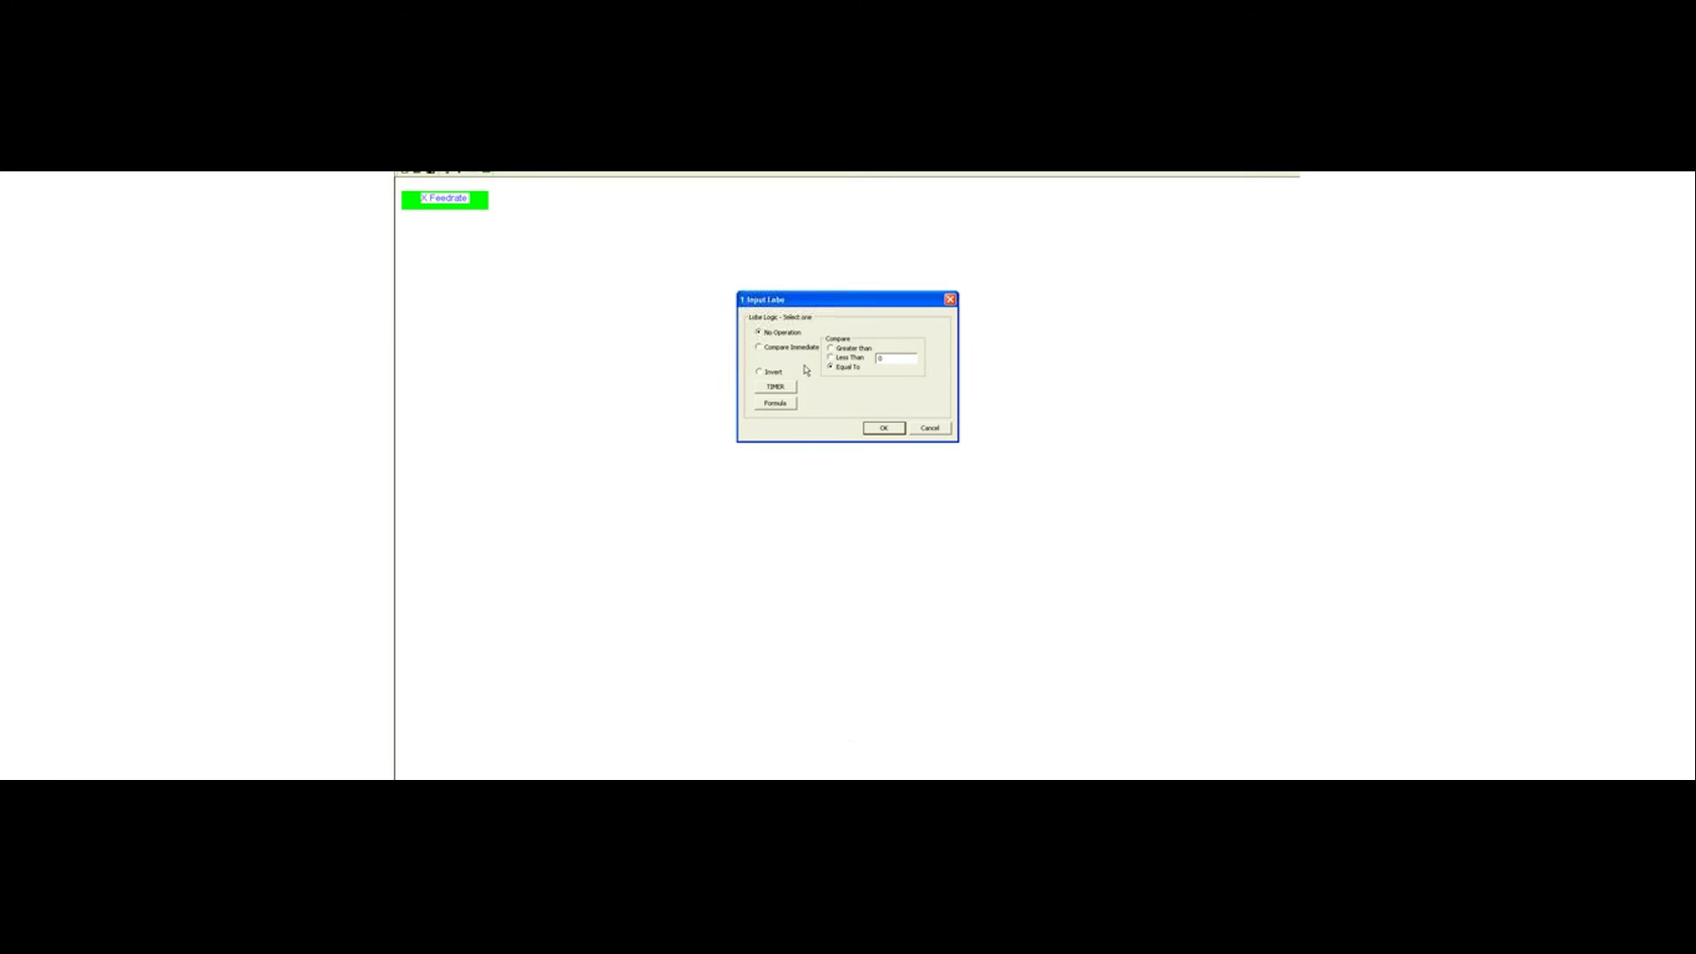
Step: Configure the lobe as Compare Immediate, Greater than, with comparison value 0
left_click(758, 347)
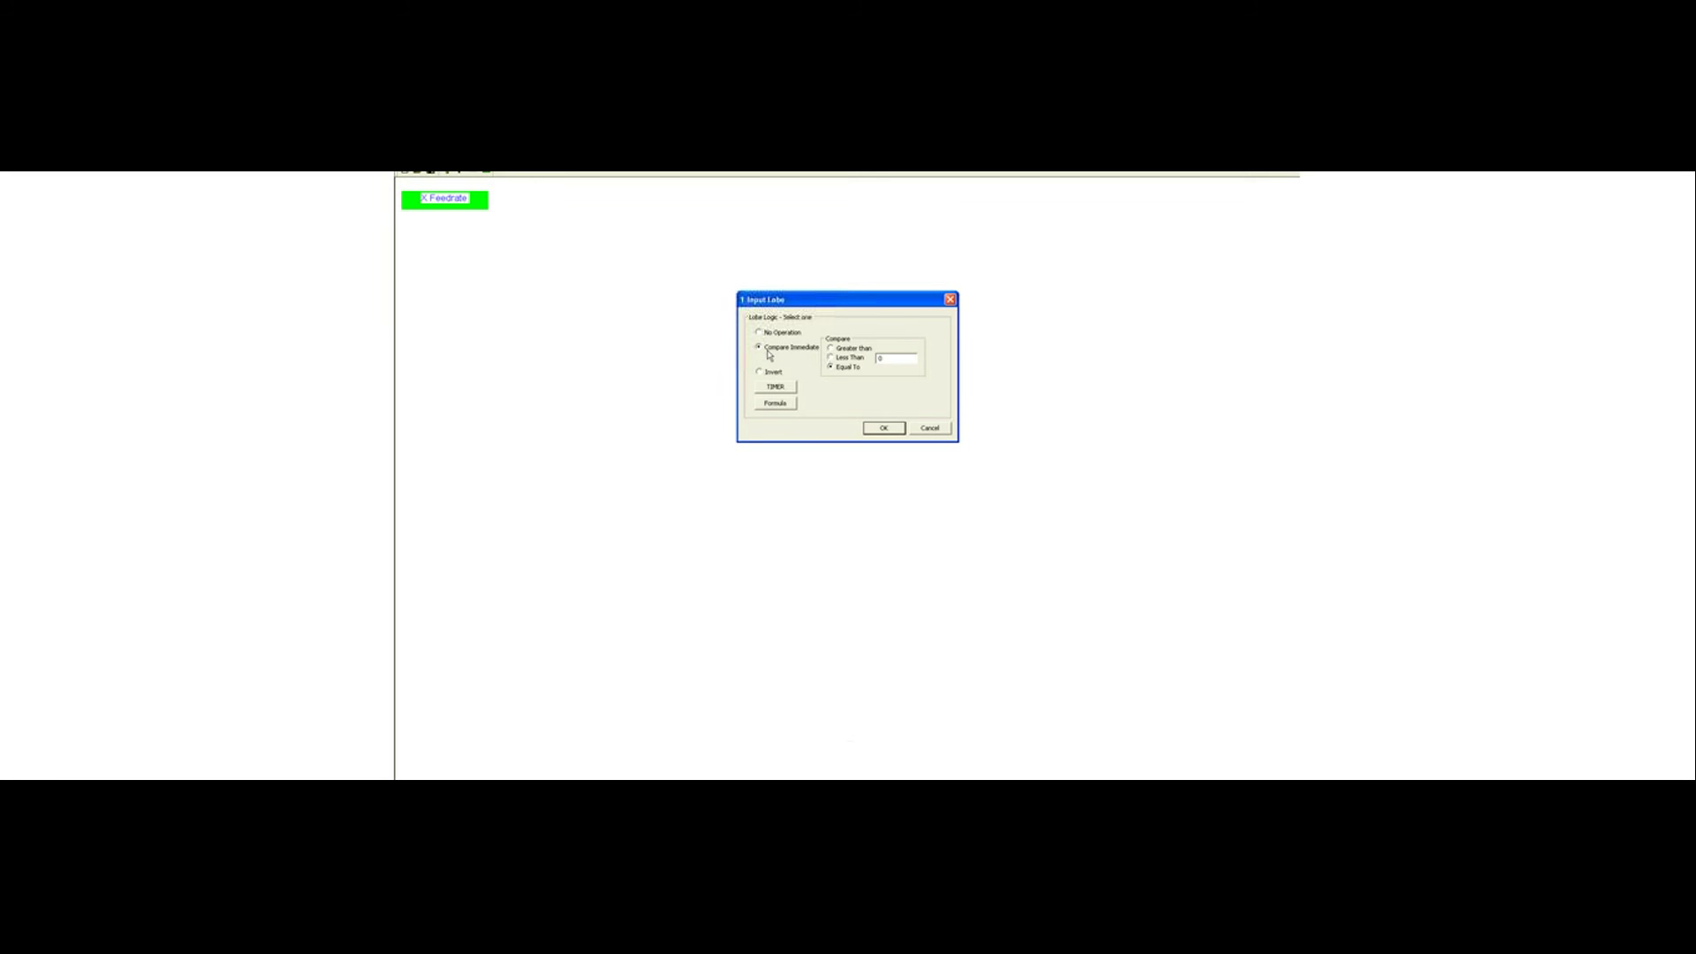
left_click(830, 348)
left_click(878, 360)
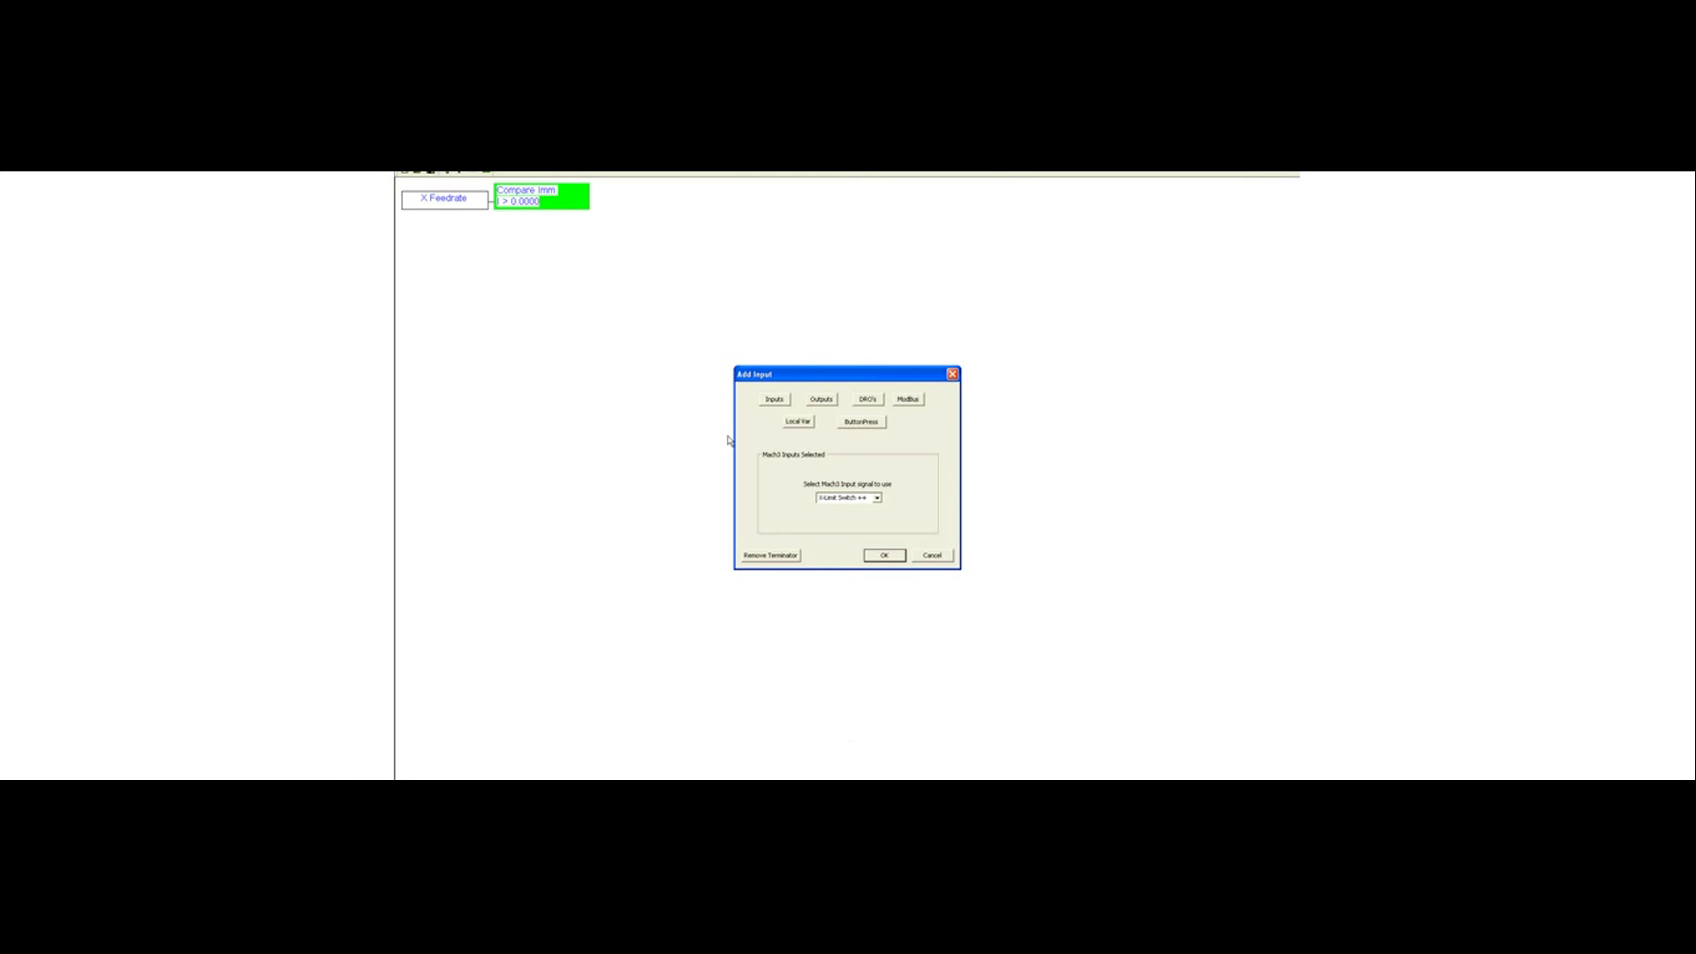
Step: Move the Add Input window aside while choosing Output 2 as the rung terminal
left_click_drag(855, 378, 888, 292)
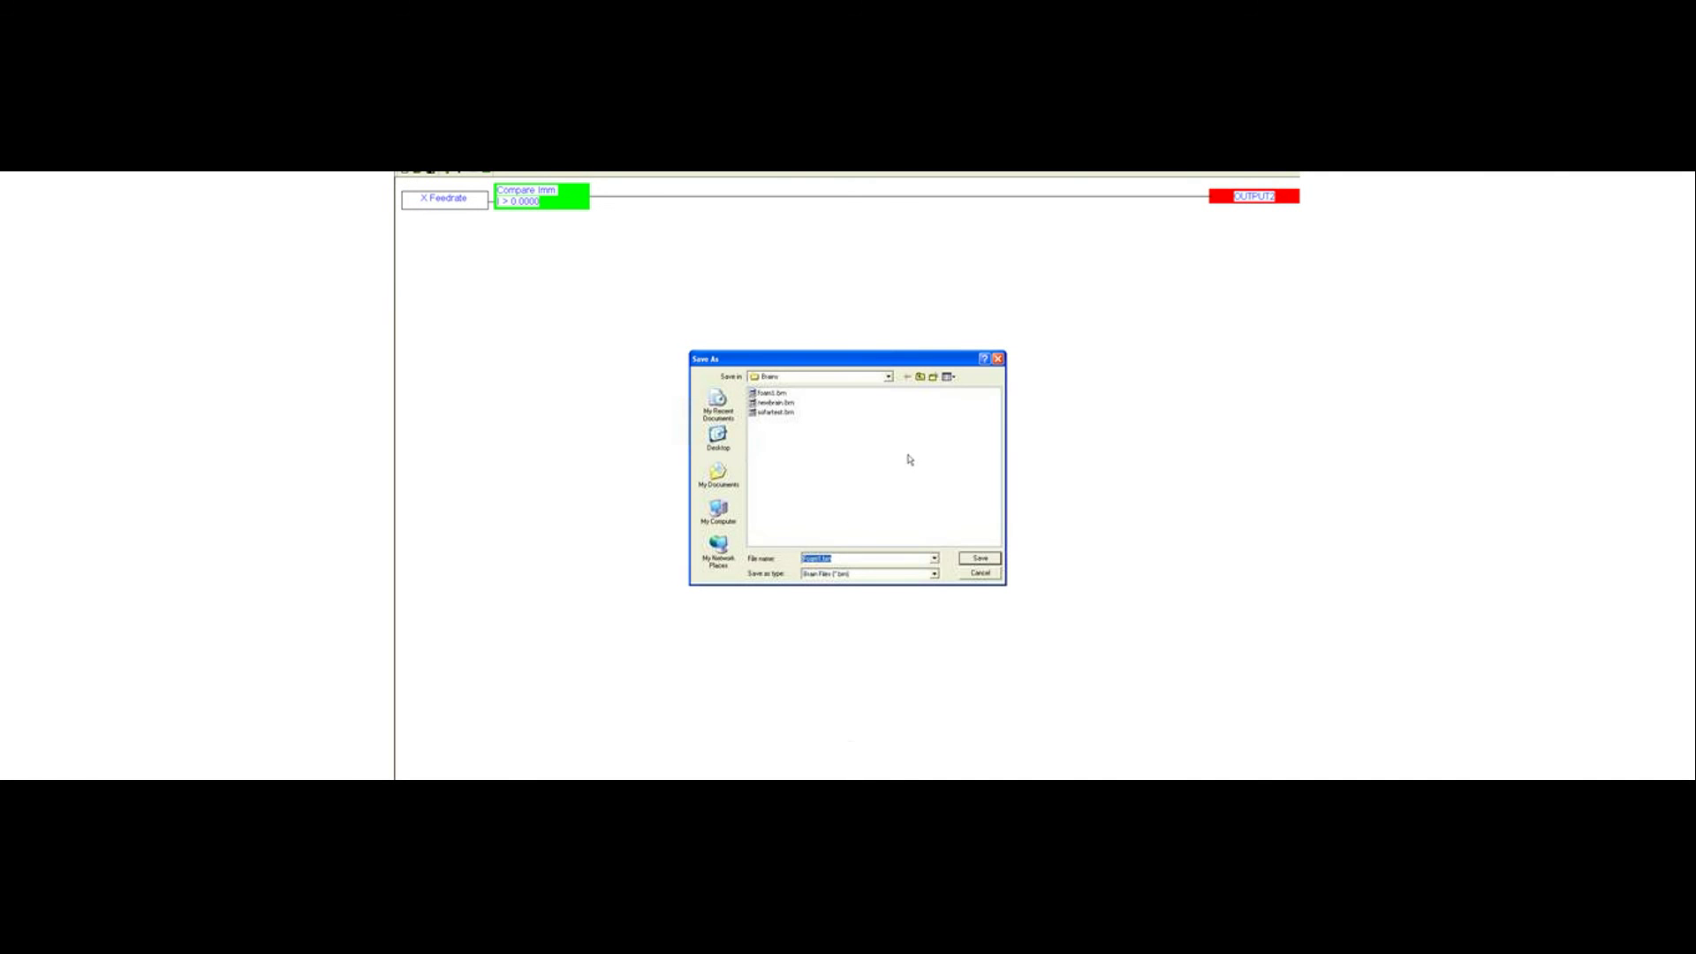
Step: Save the brain over the existing foam1.bm, confirming the overwrite
left_click(771, 392)
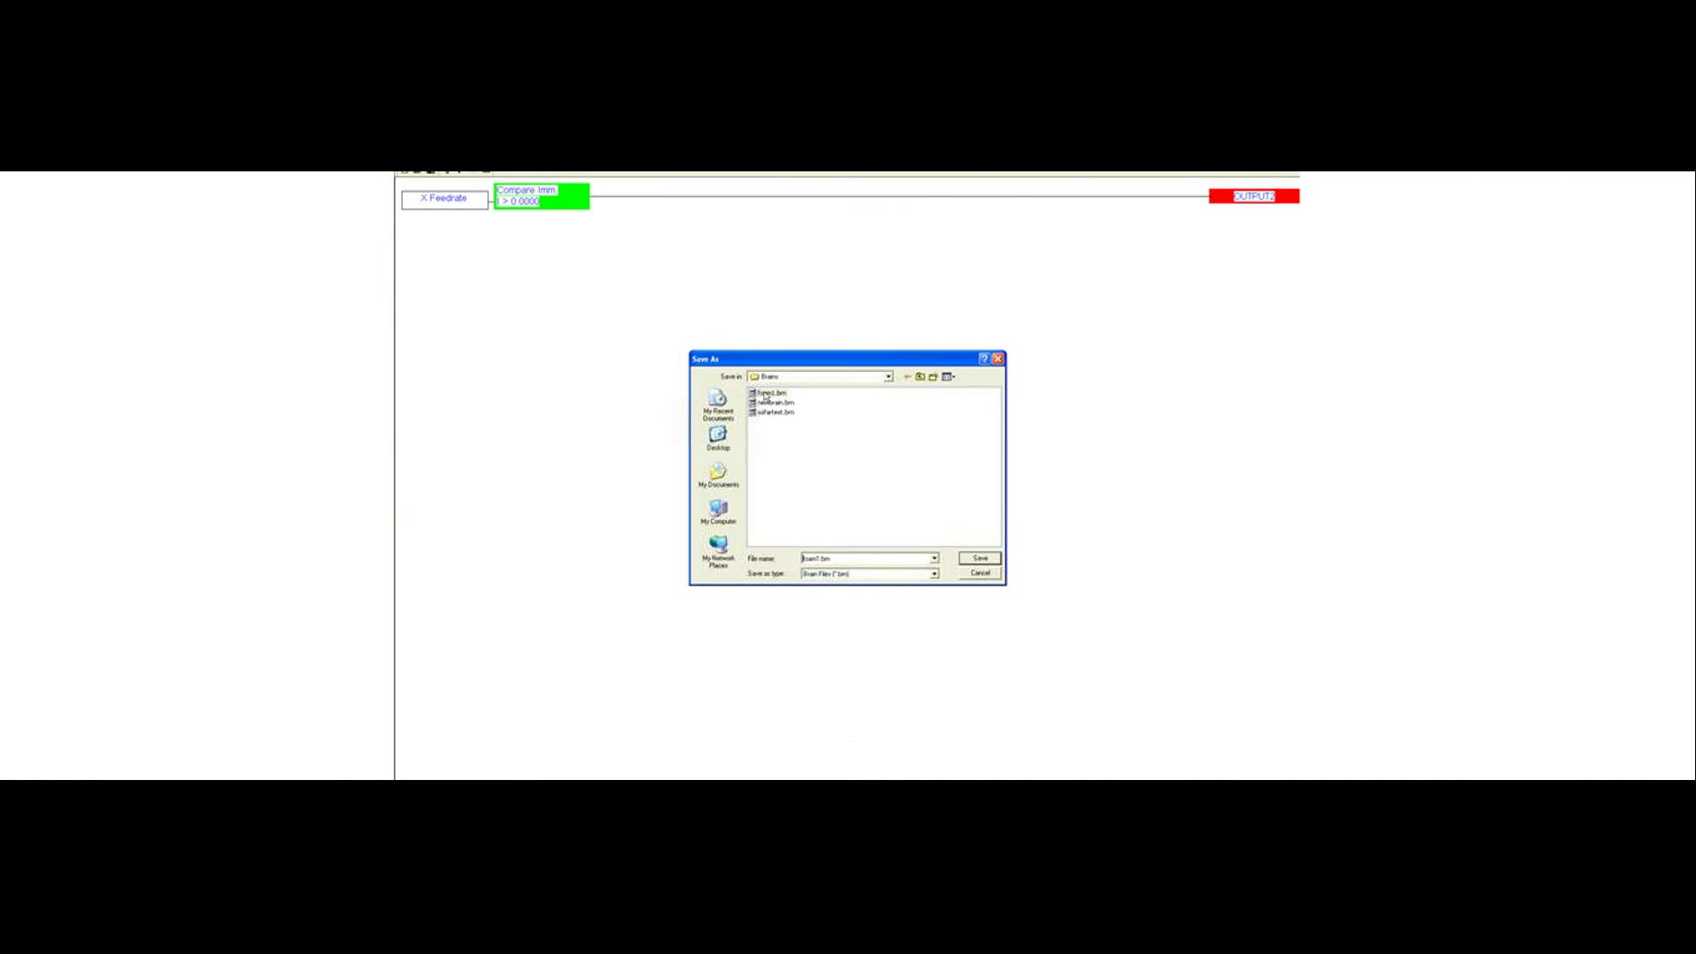
left_click(980, 560)
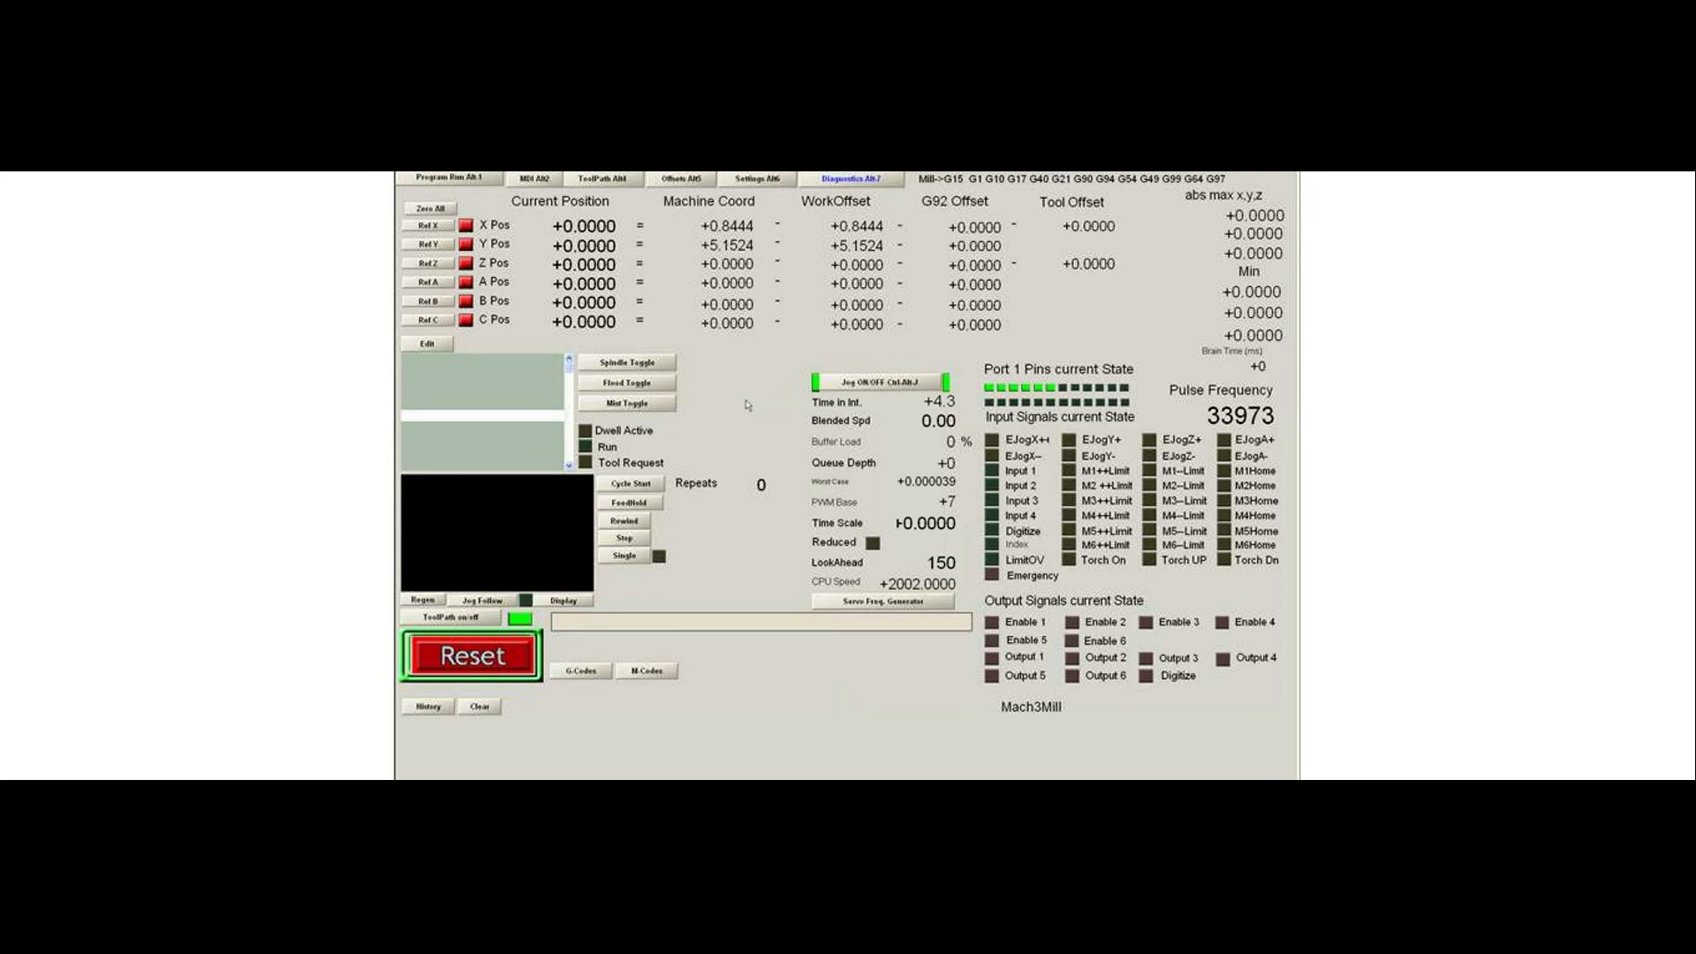
Step: Jog the X axis back and forth with the arrow keys
key("Right")
key("Left")
key("Right")
key("Left")
Step: Enable the foam1 brain in Brain Control and apply the settings
left_click(540, 173)
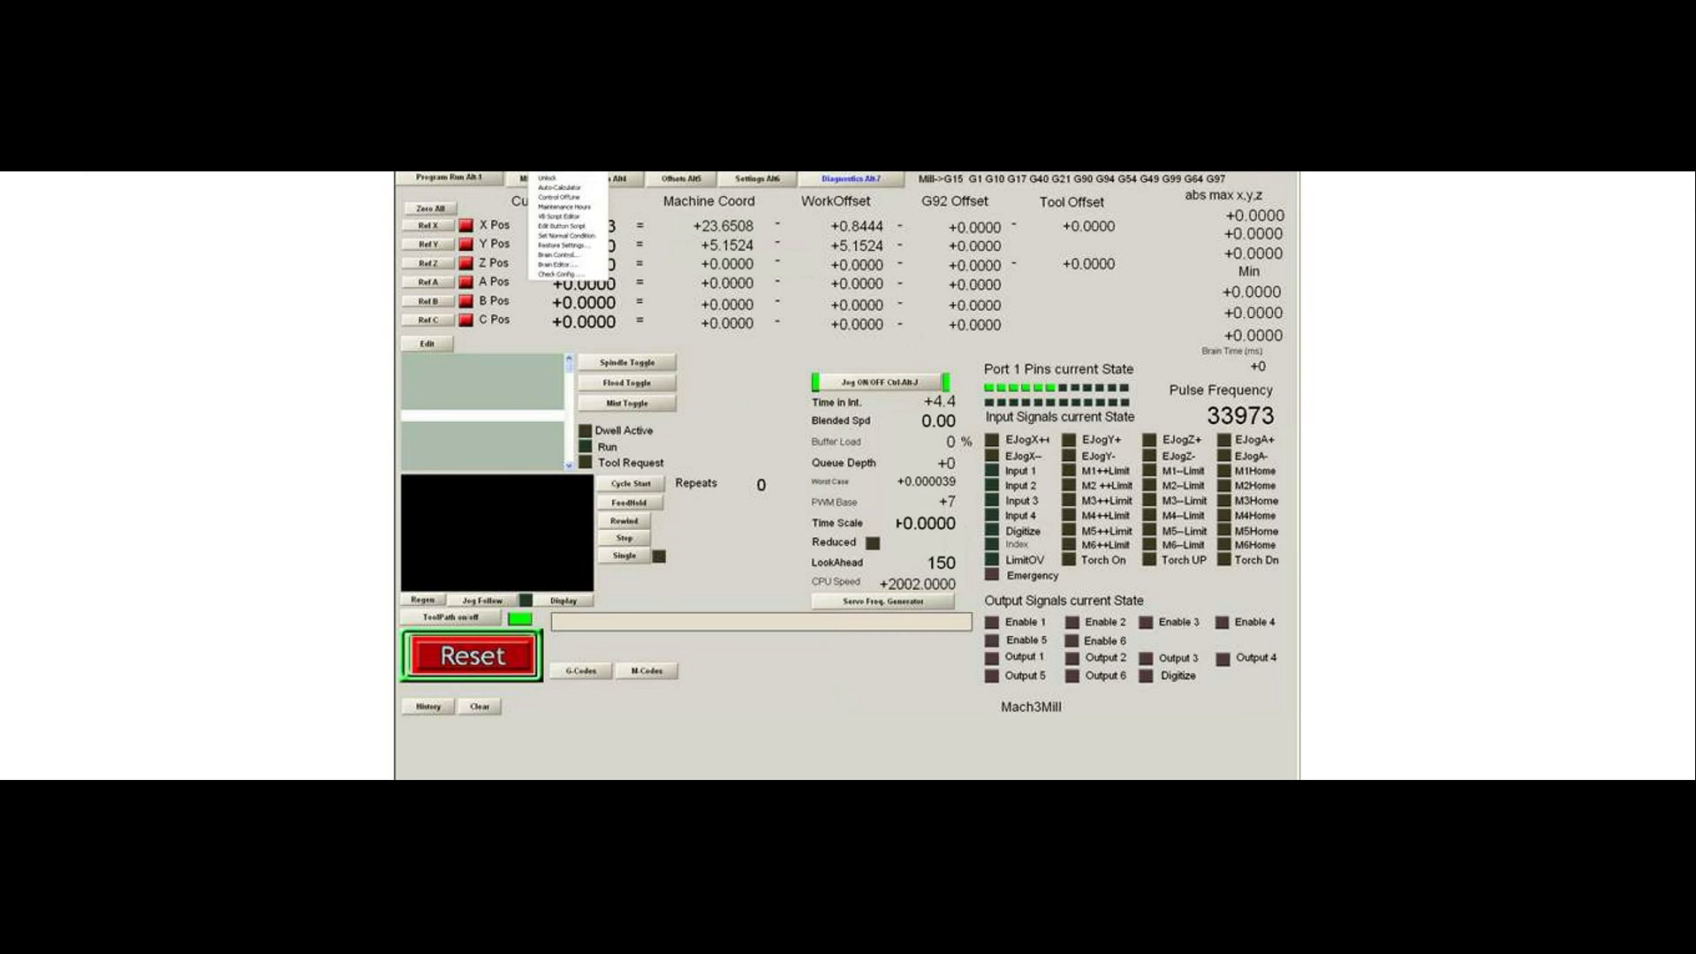
left_click(548, 263)
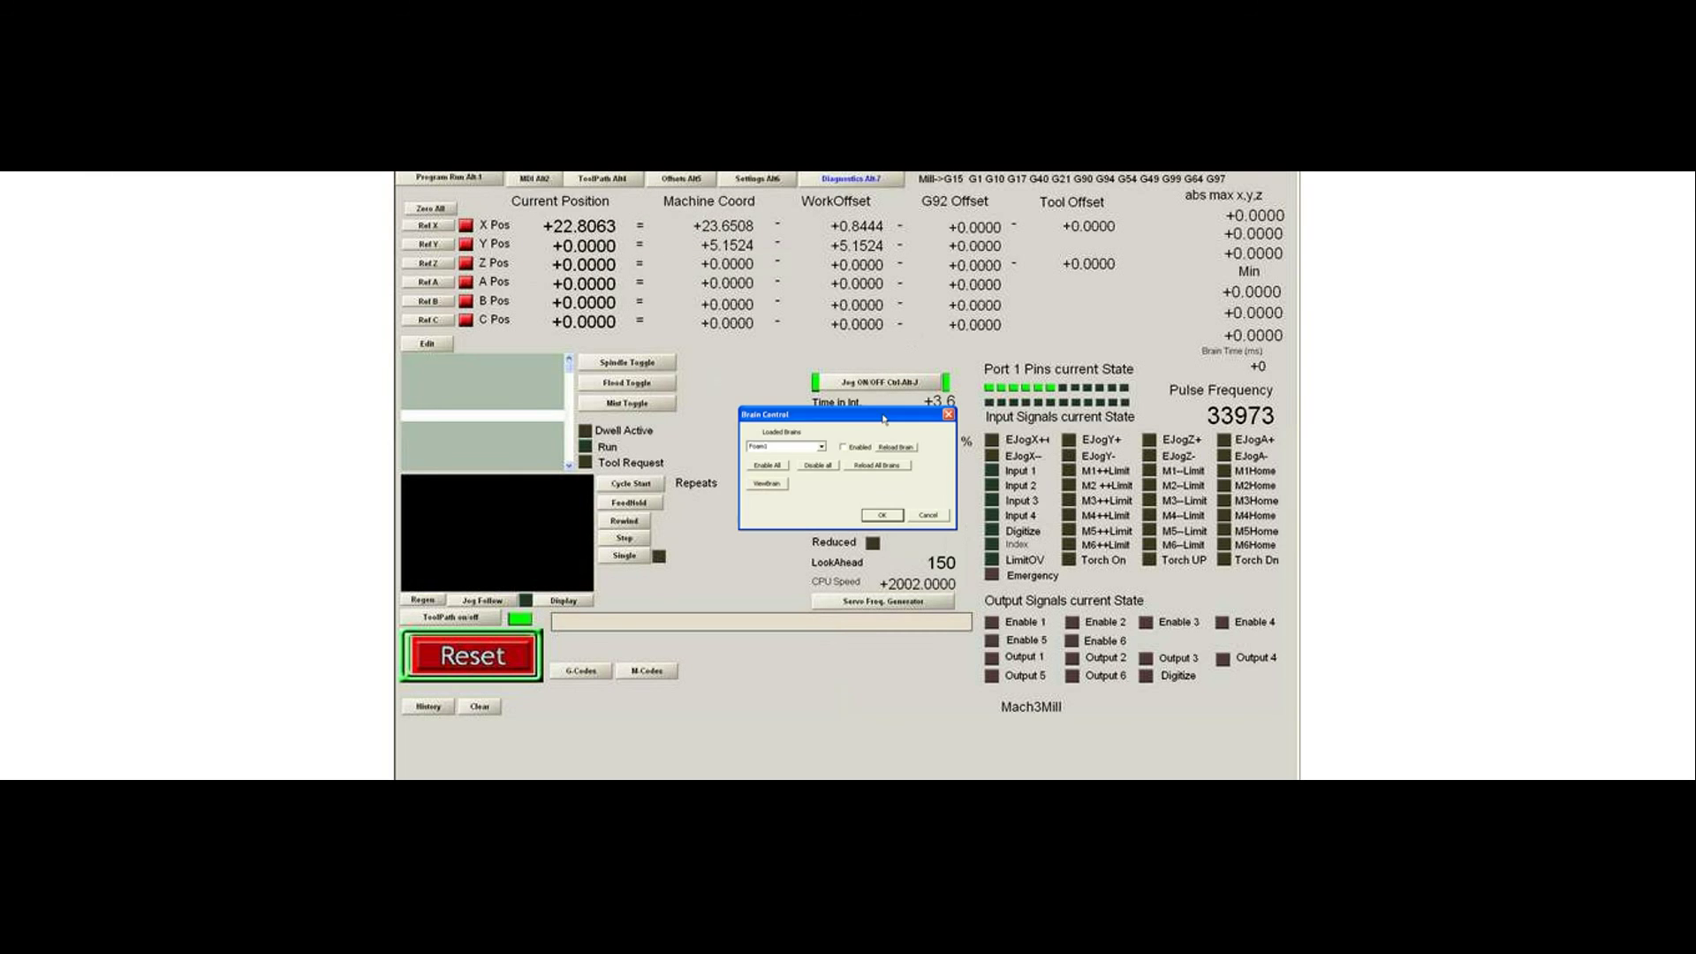
left_click(844, 447)
left_click(883, 515)
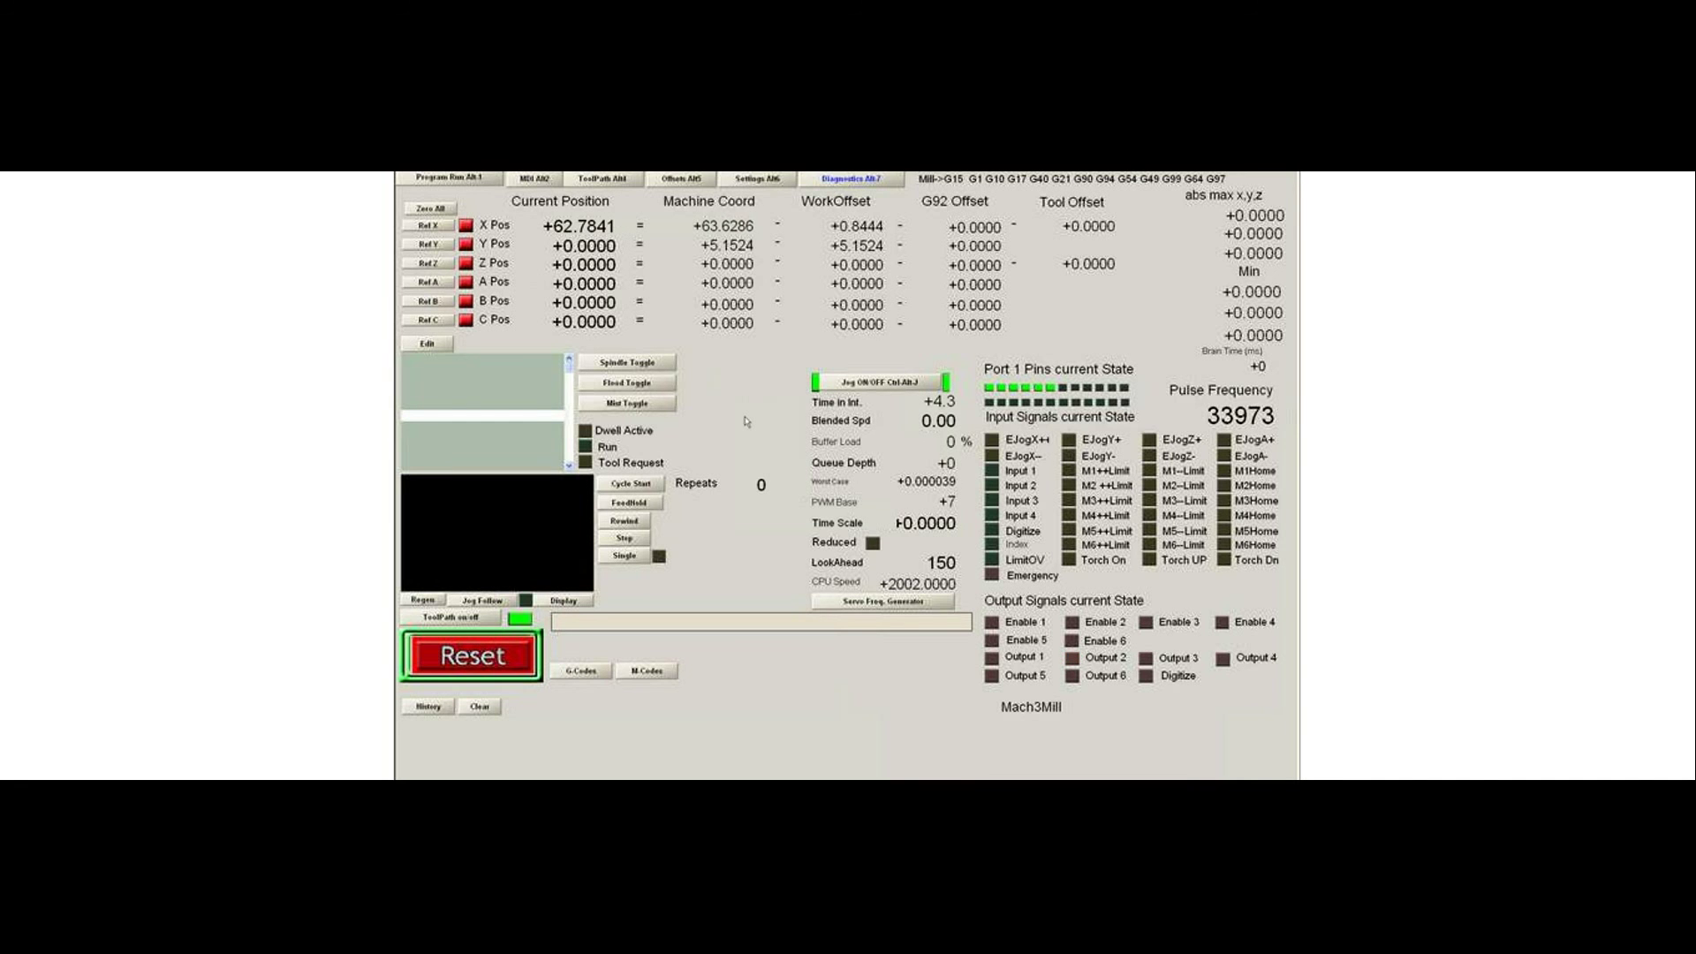
Step: Jog X and Y repeatedly, confirming Output 2 lights only while X moves
key("Left")
key("Right")
key("Left")
key("Right")
key("Right")
key("Up")
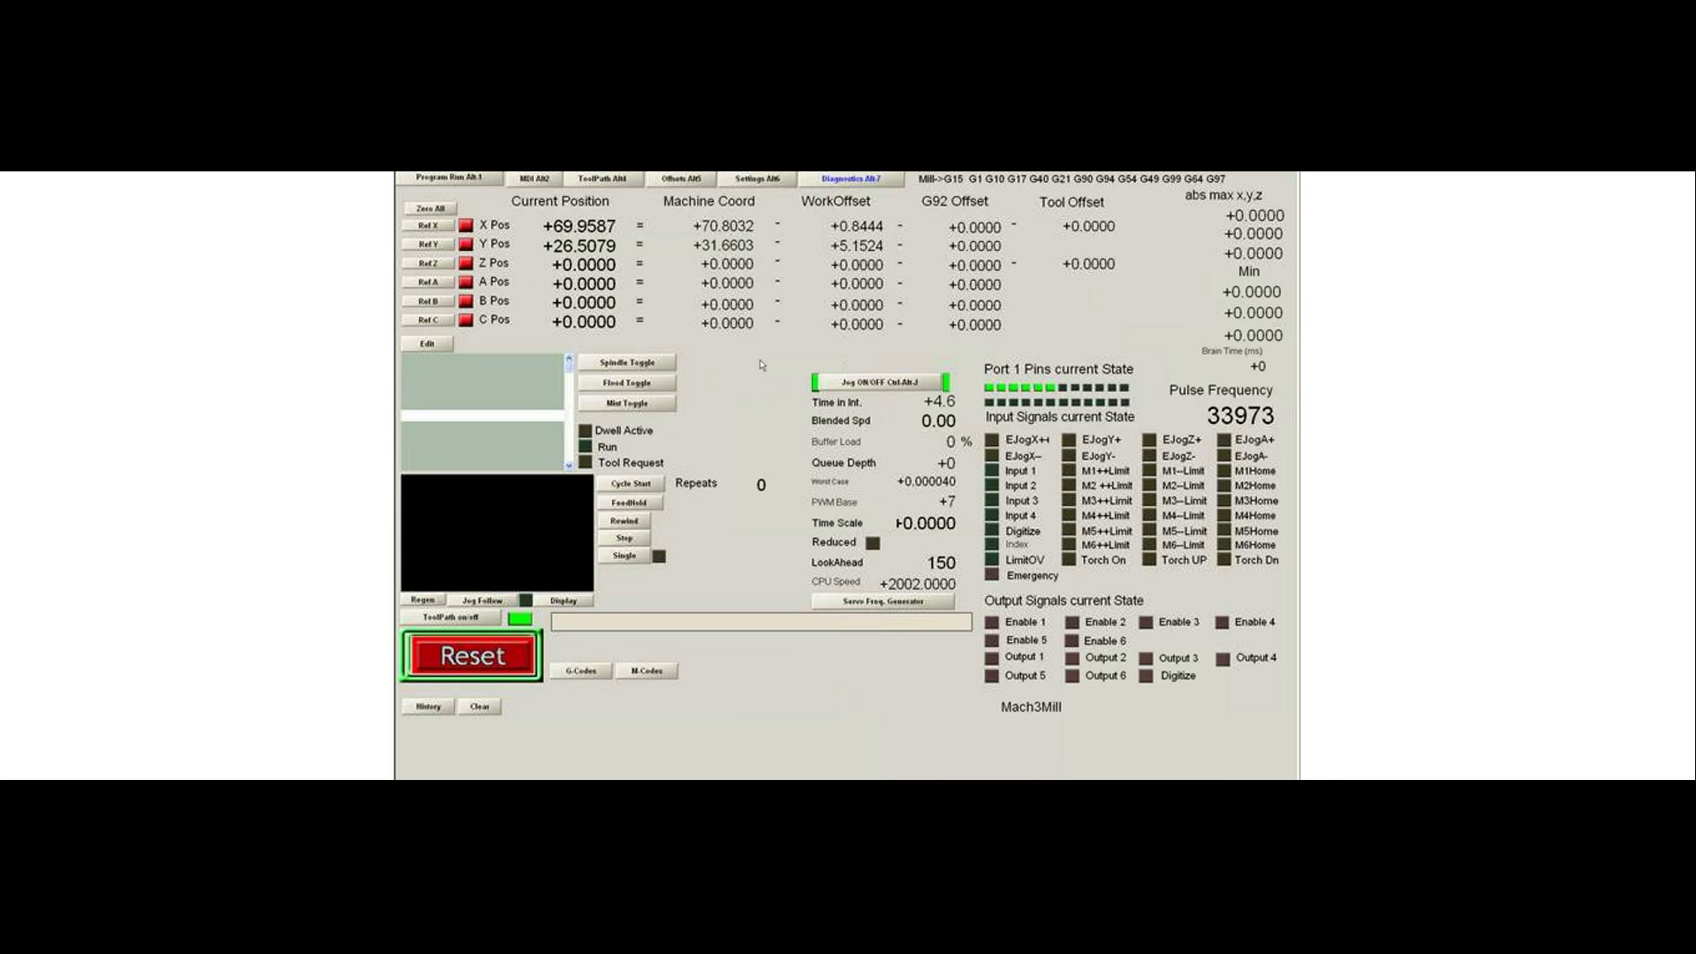
key("Right")
key("Left")
key("Left")
key("Right")
key("Up")
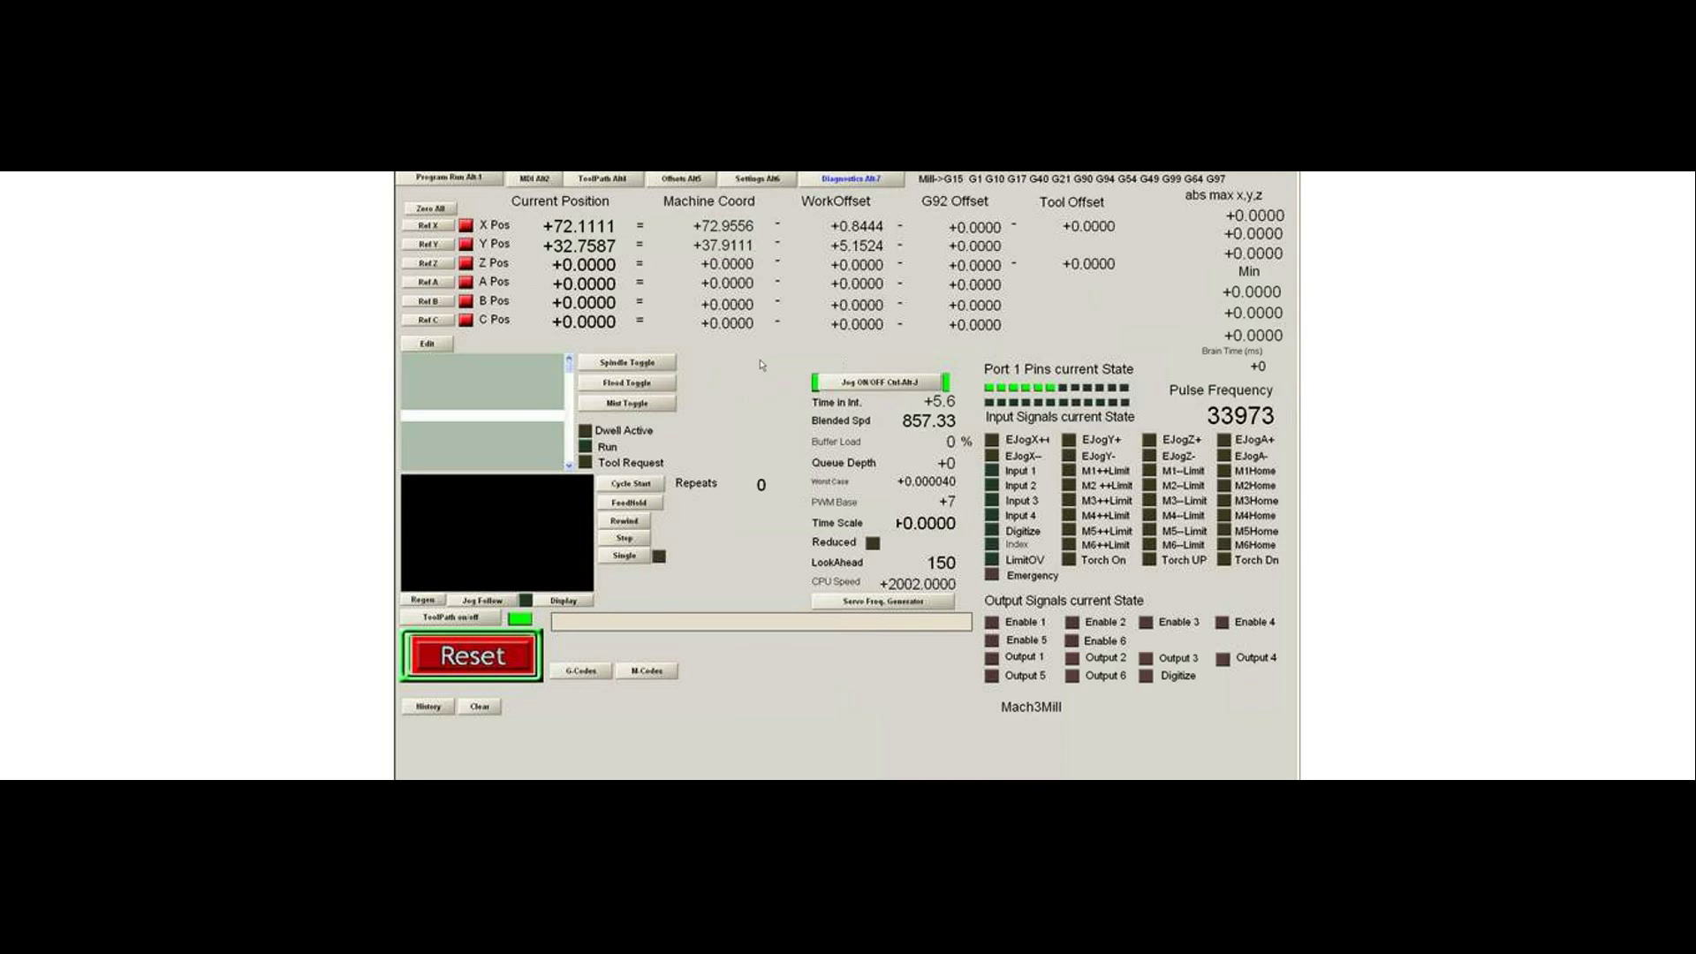
key("Right")
key("Left")
key("Up")
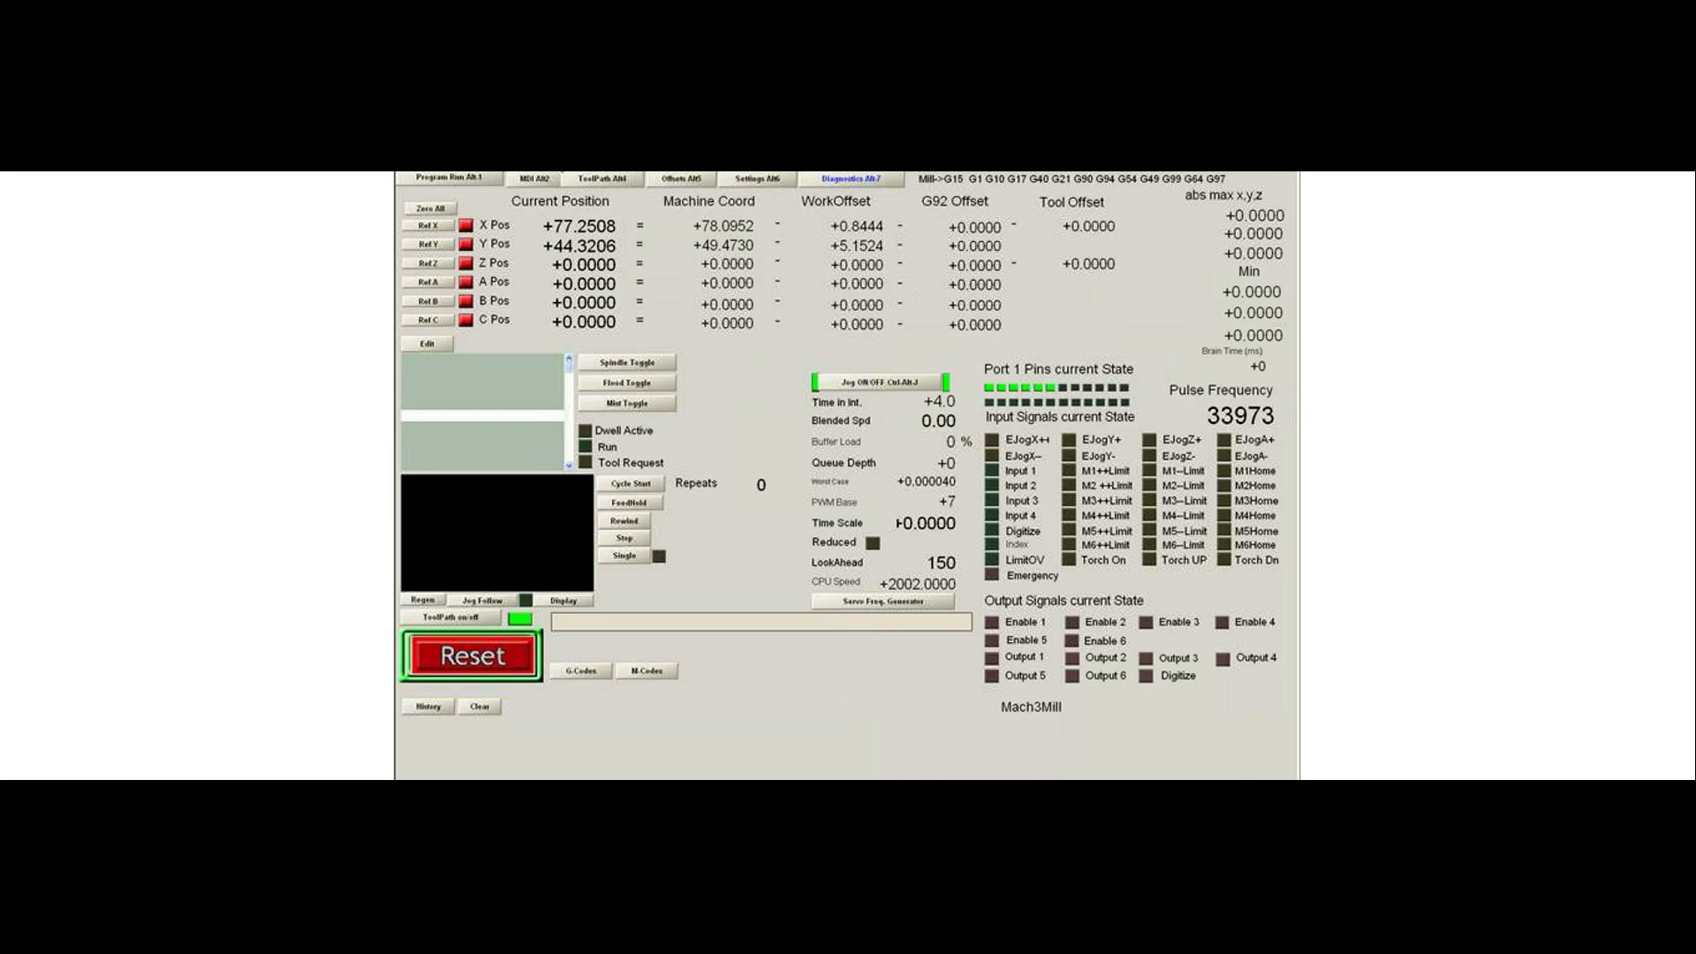
Step: Watch the X Feedrate comparison go active in live Brain View, then close it
left_click(552, 163)
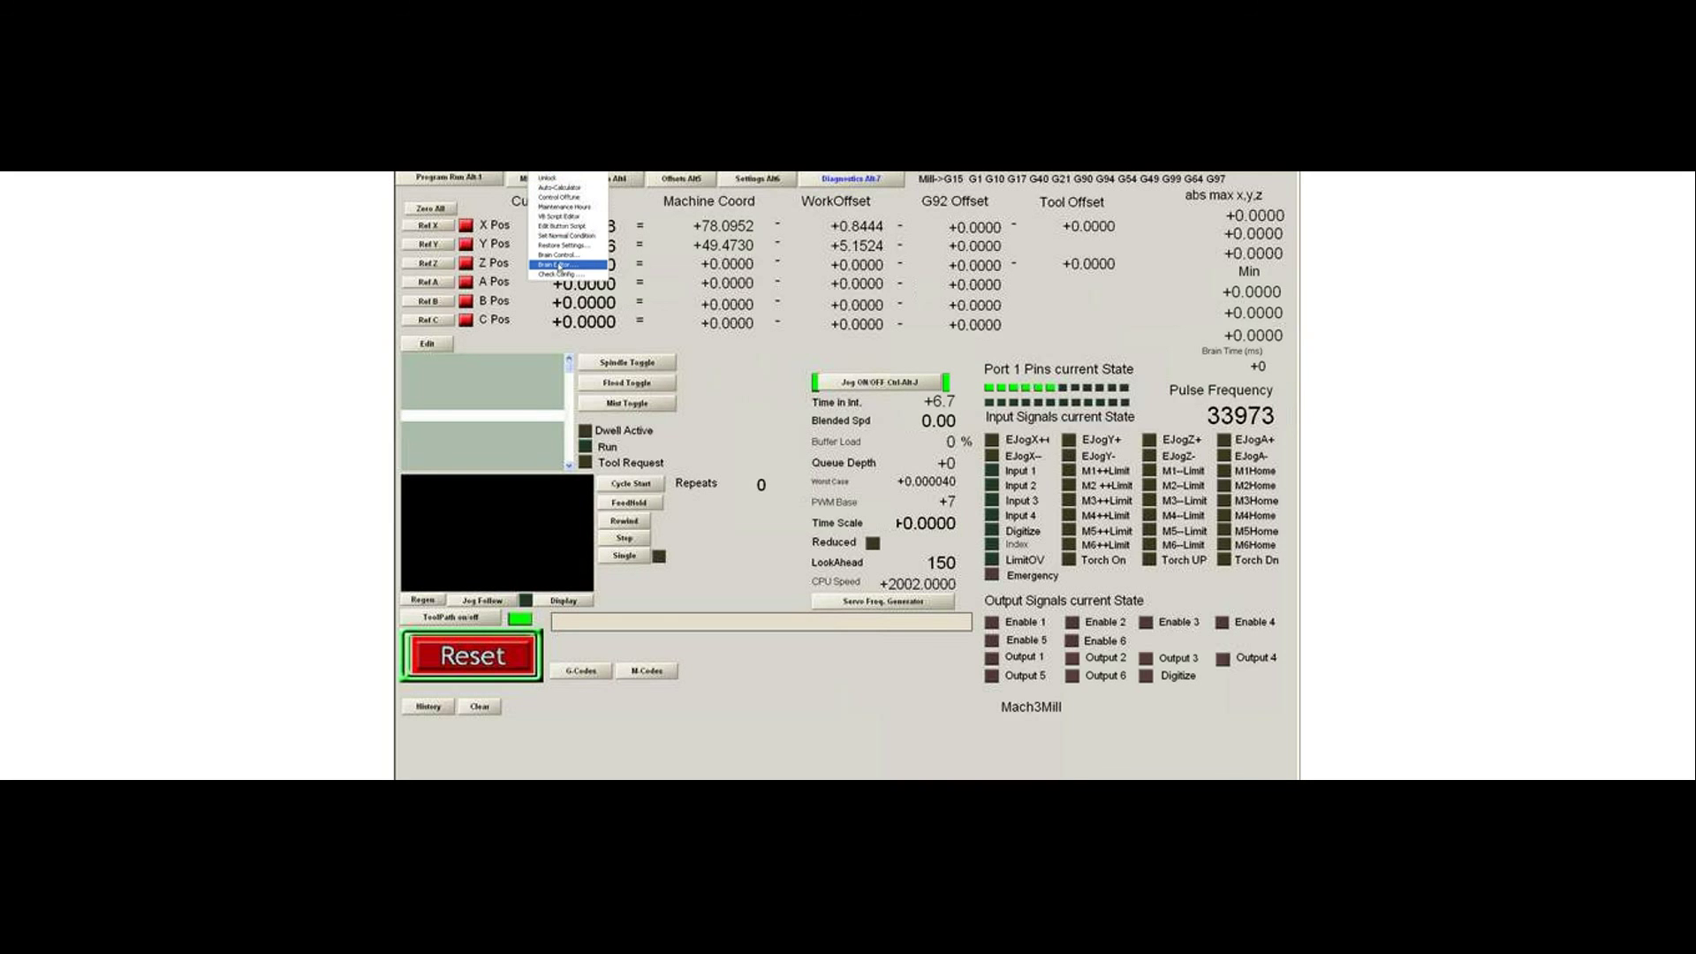
left_click(556, 254)
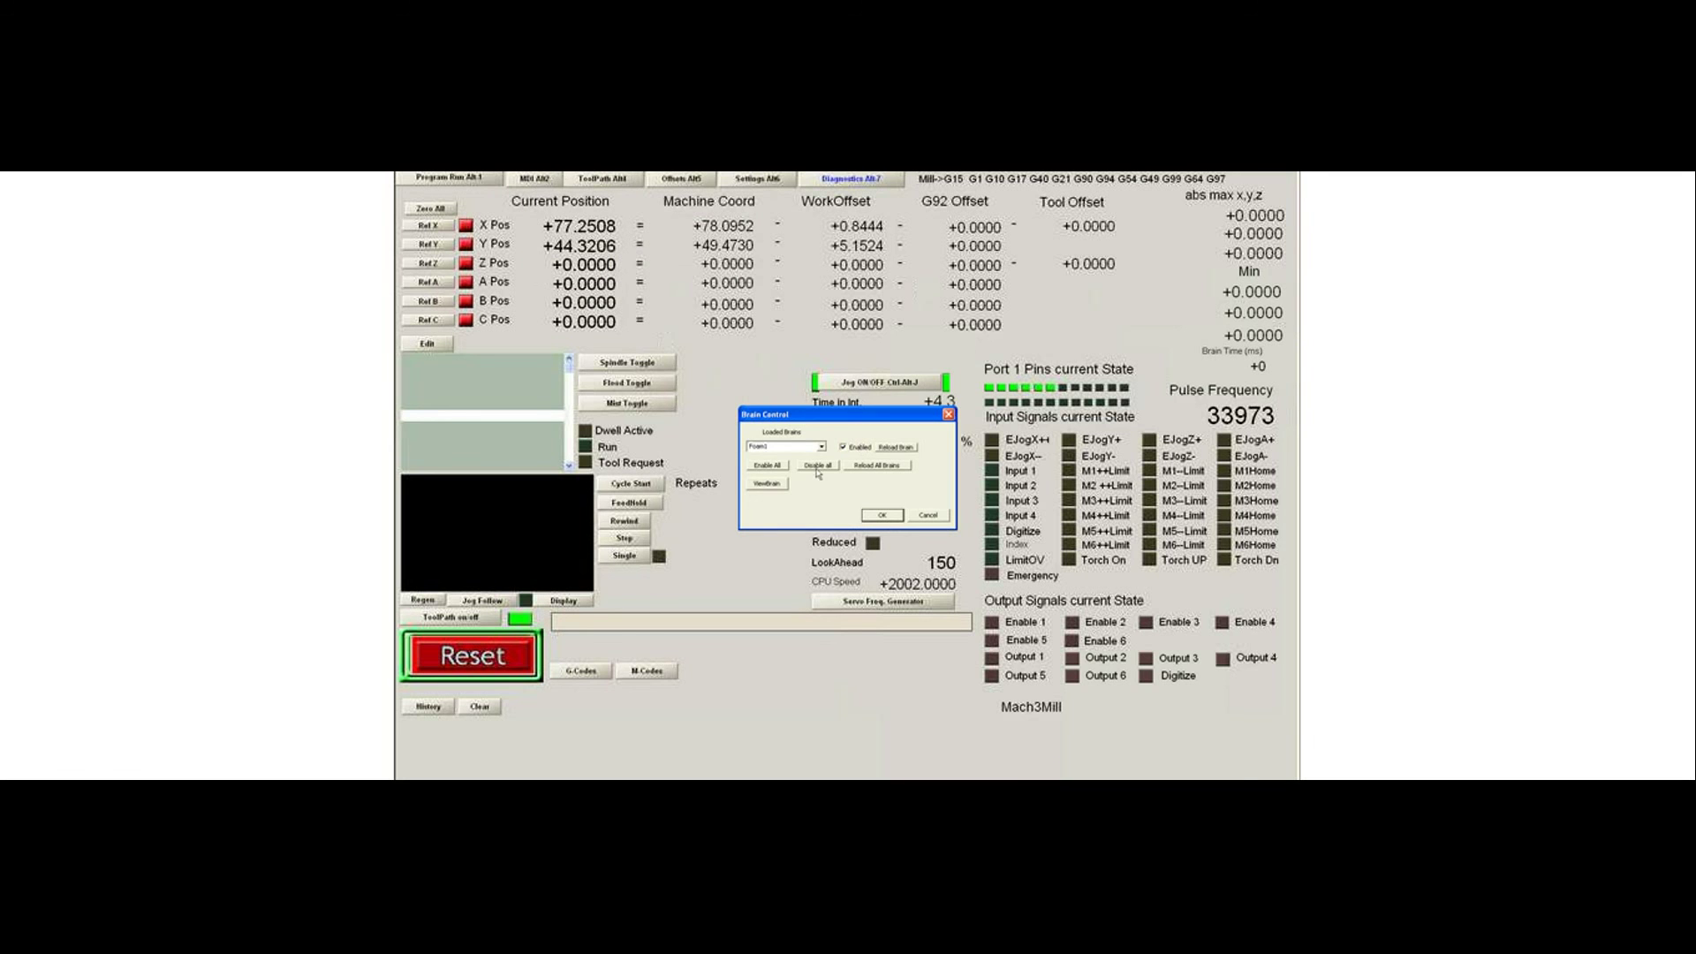
left_click(762, 485)
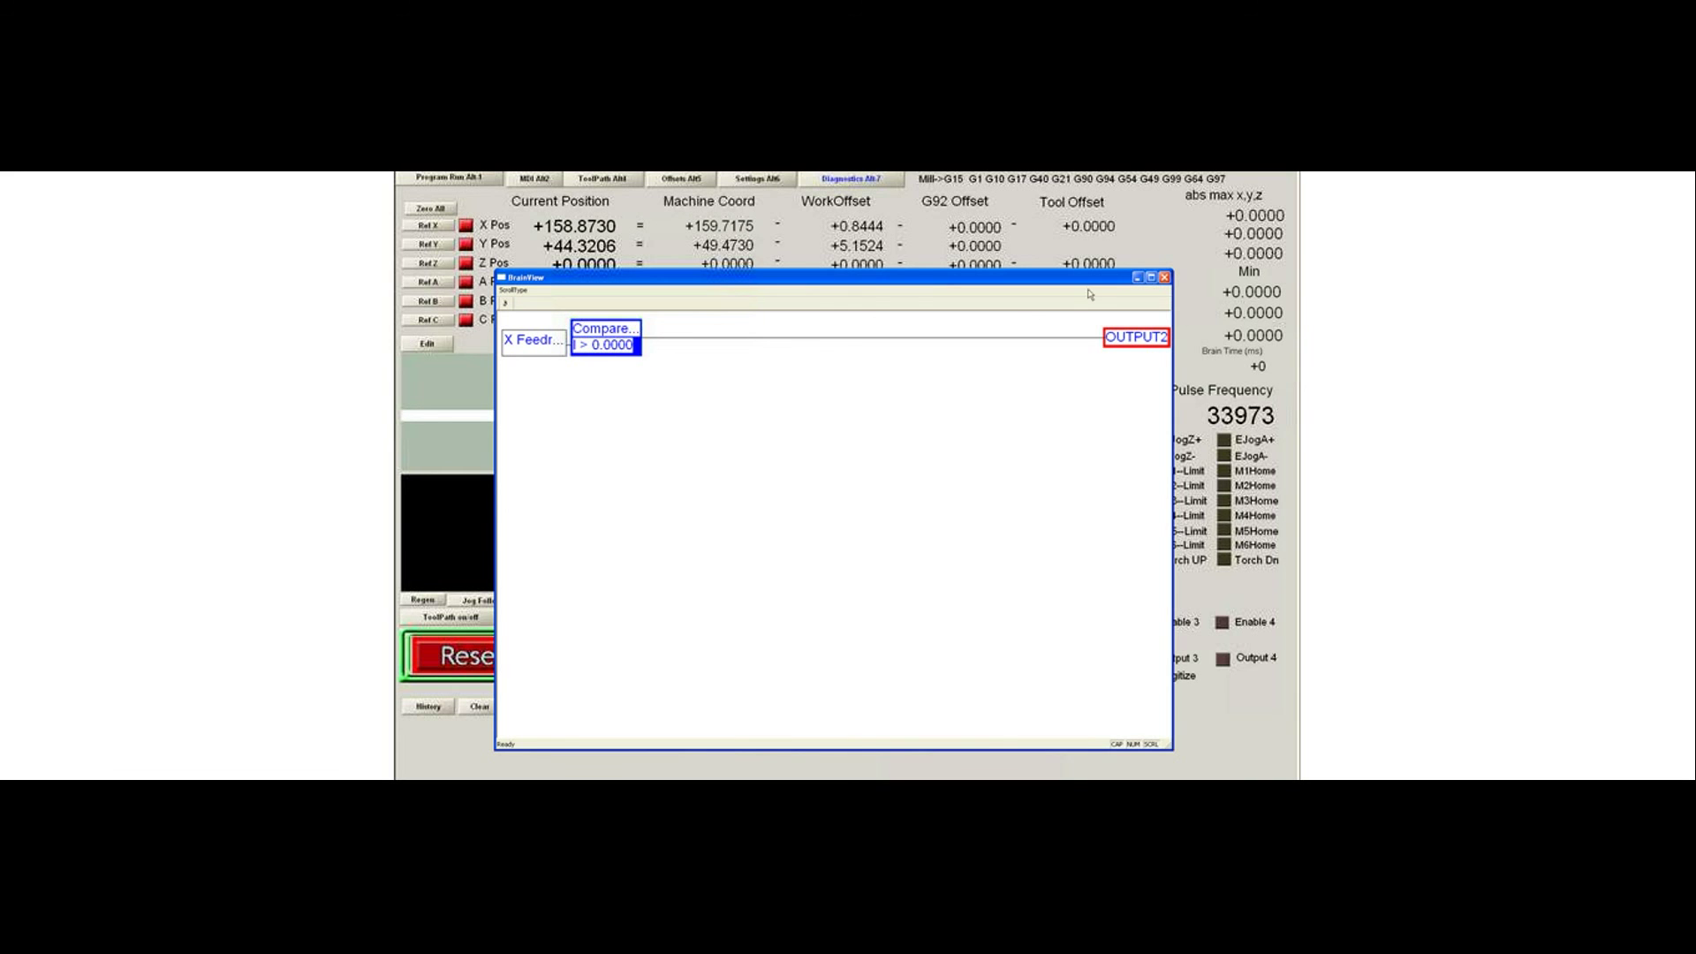
left_click(1164, 277)
Step: Jog X both ways to 190.28, then Y to 78.76, checking Output 2 goes dark
left_click(889, 514)
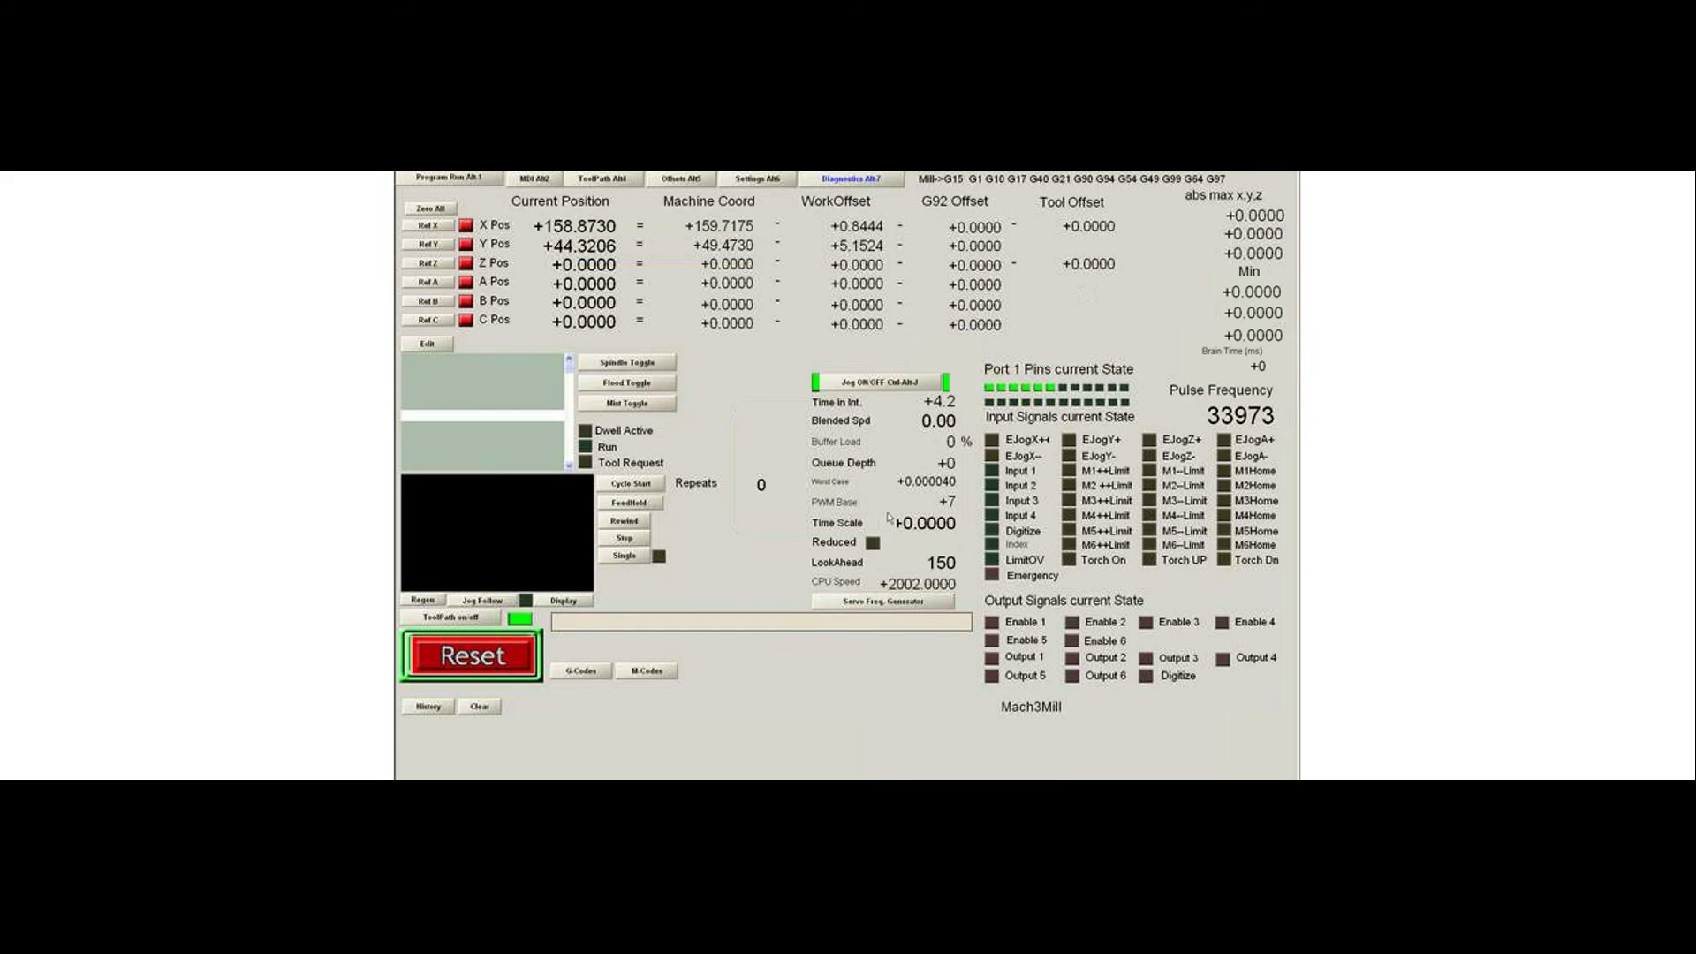
key("Left")
key("Right")
key("Up")
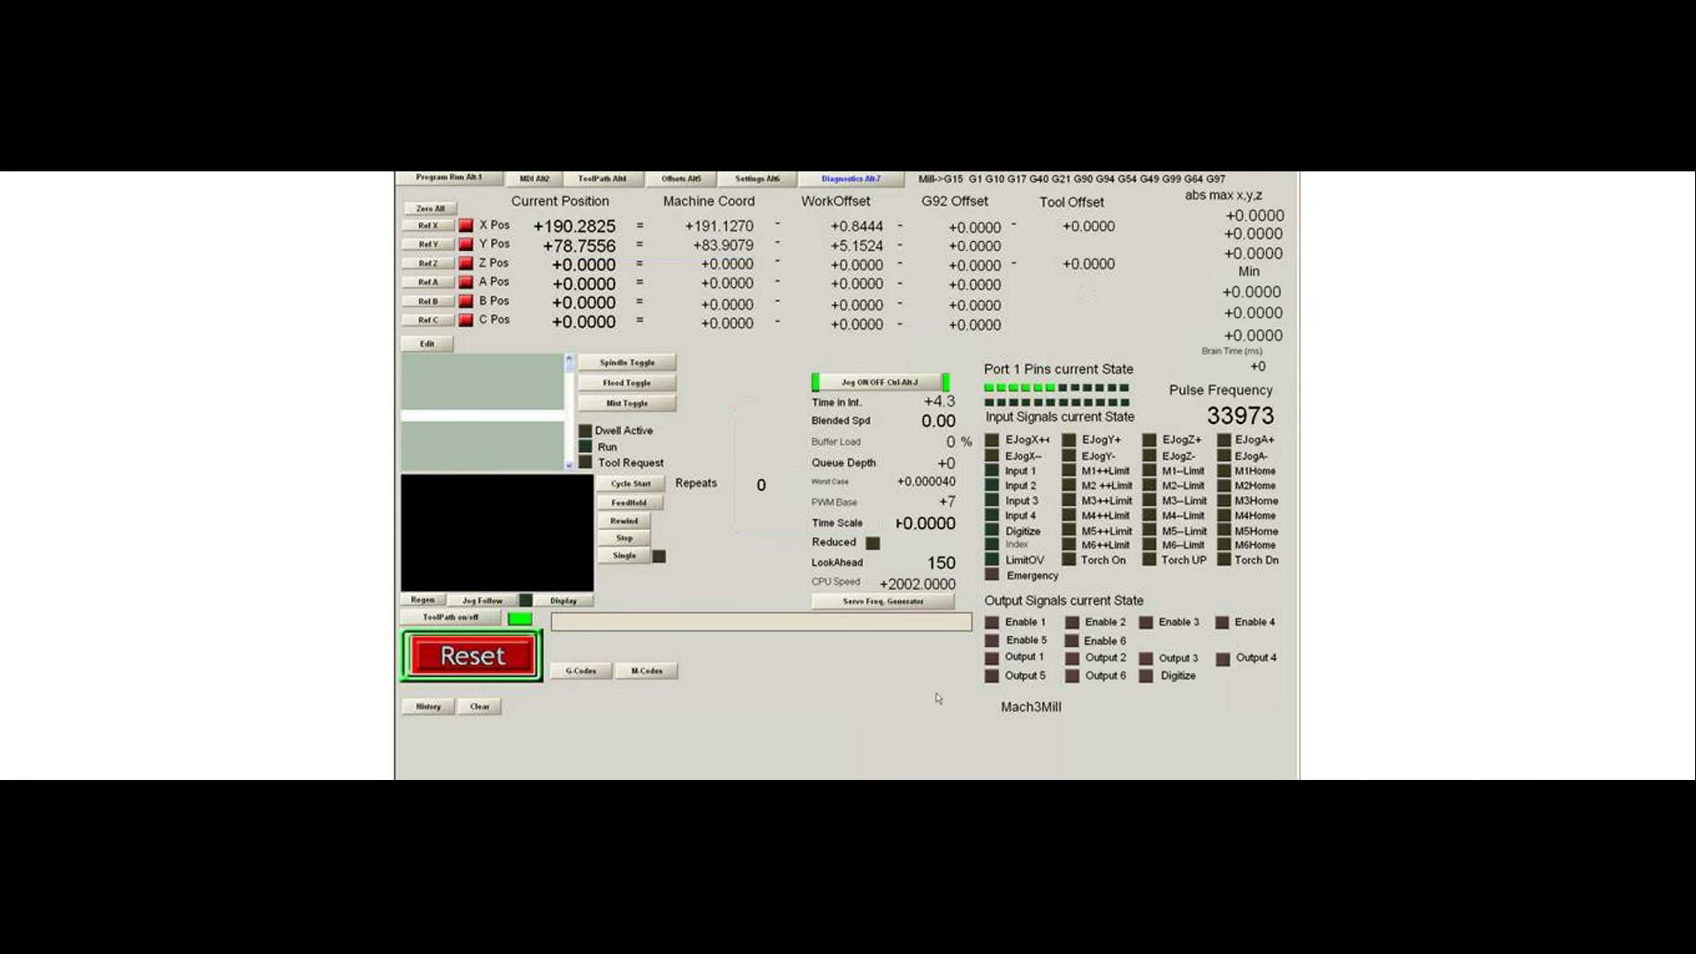